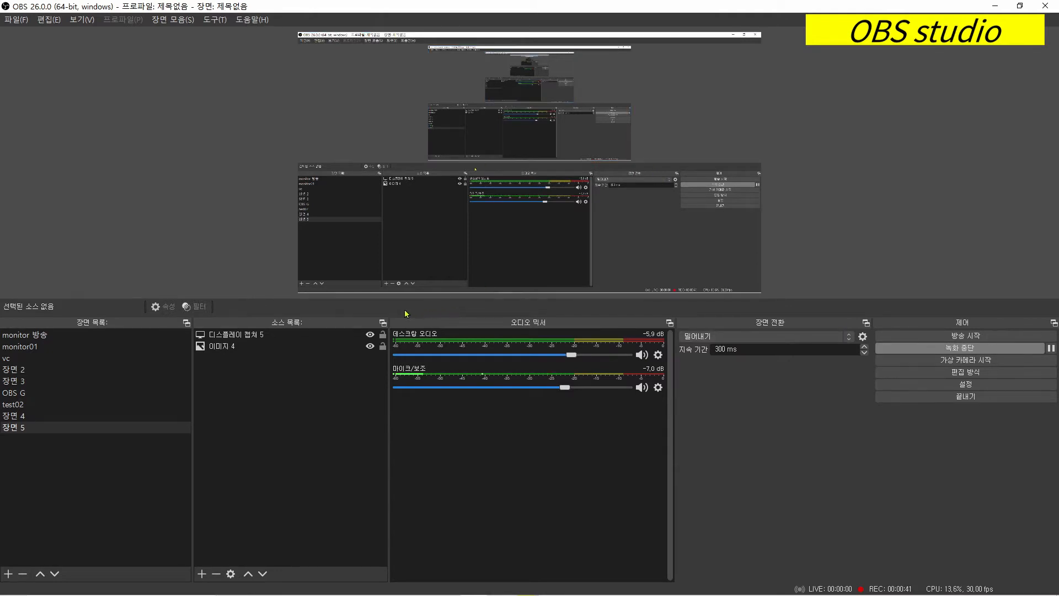
- Open the program settings to view the general options, and close them without saving
click(11, 20)
click(24, 65)
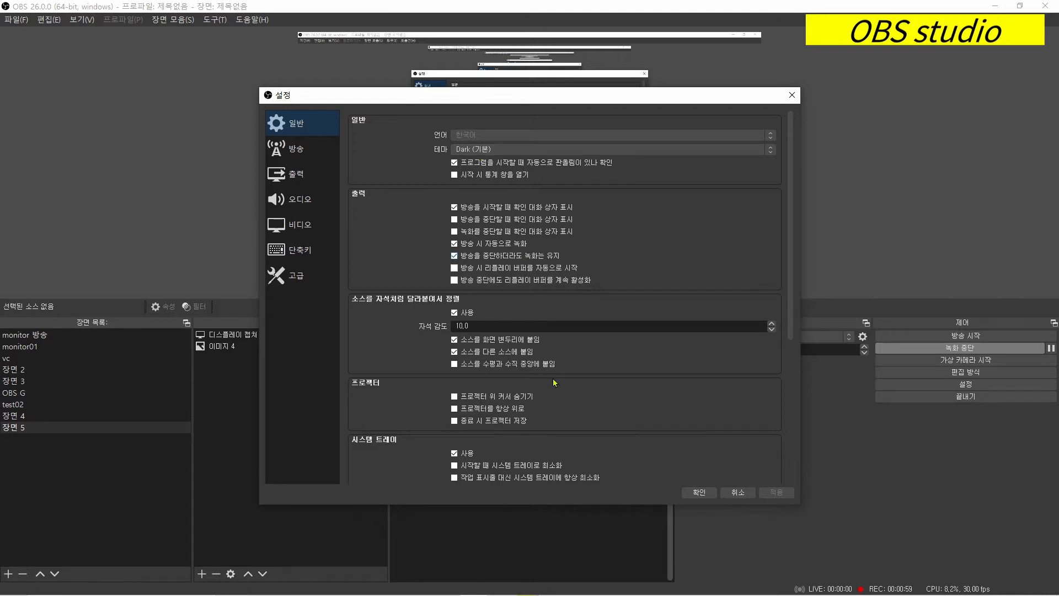
click(738, 494)
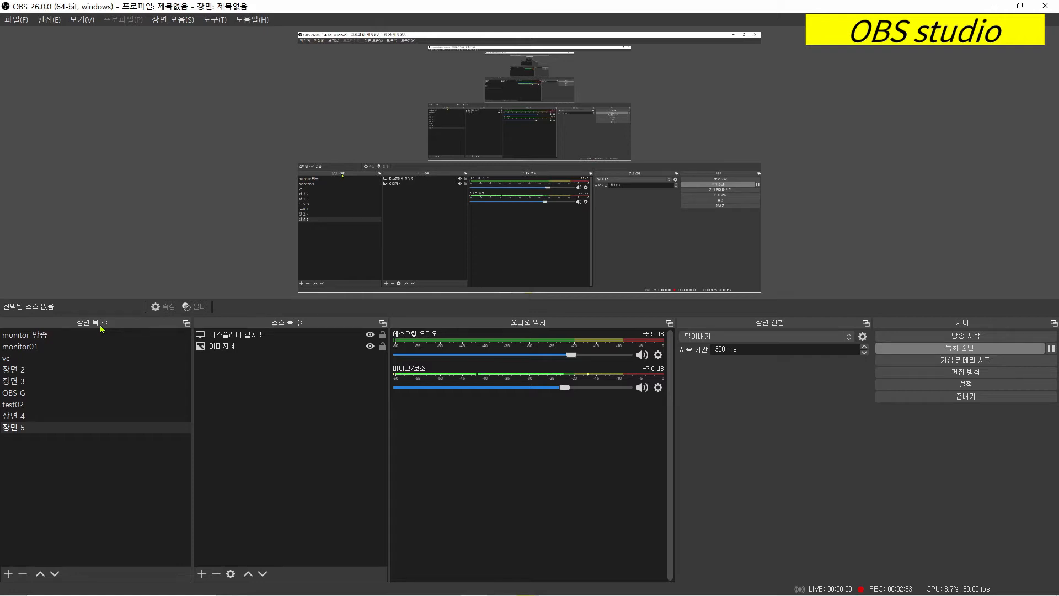
- Add a new scene named "test01"
click(8, 574)
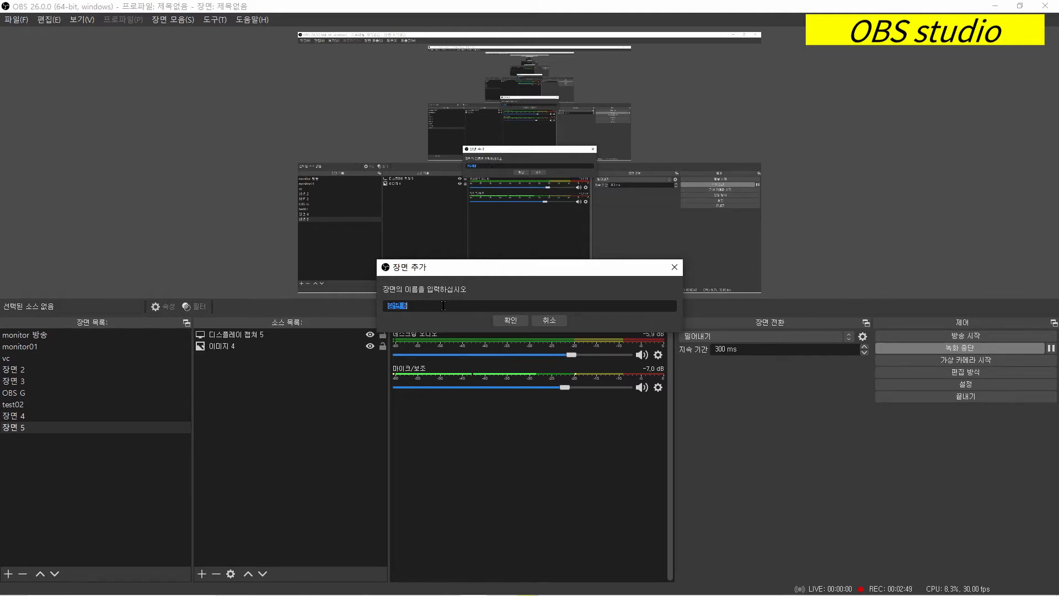
text(test)
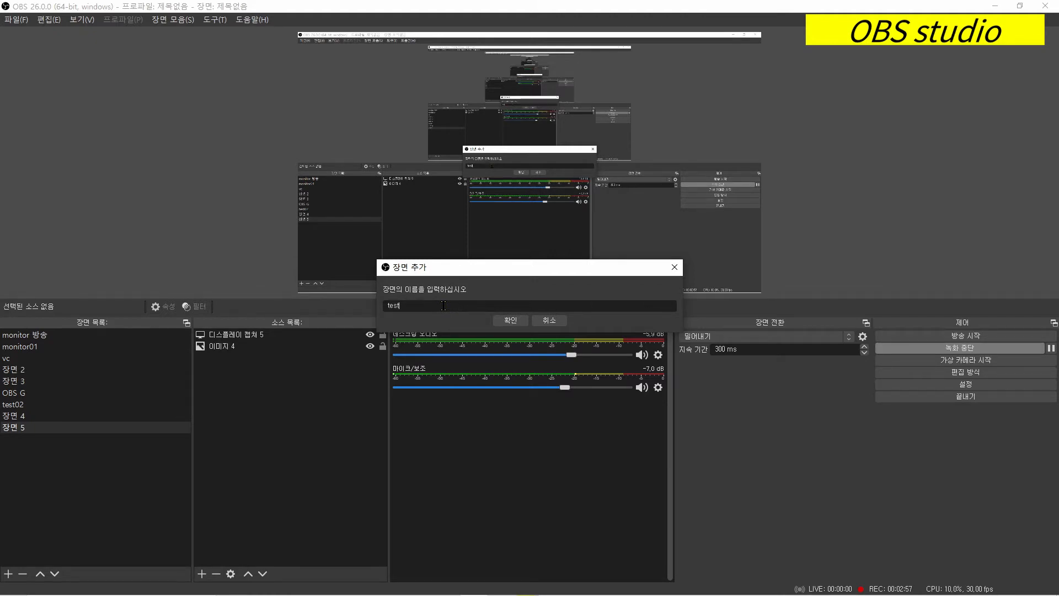
text(01)
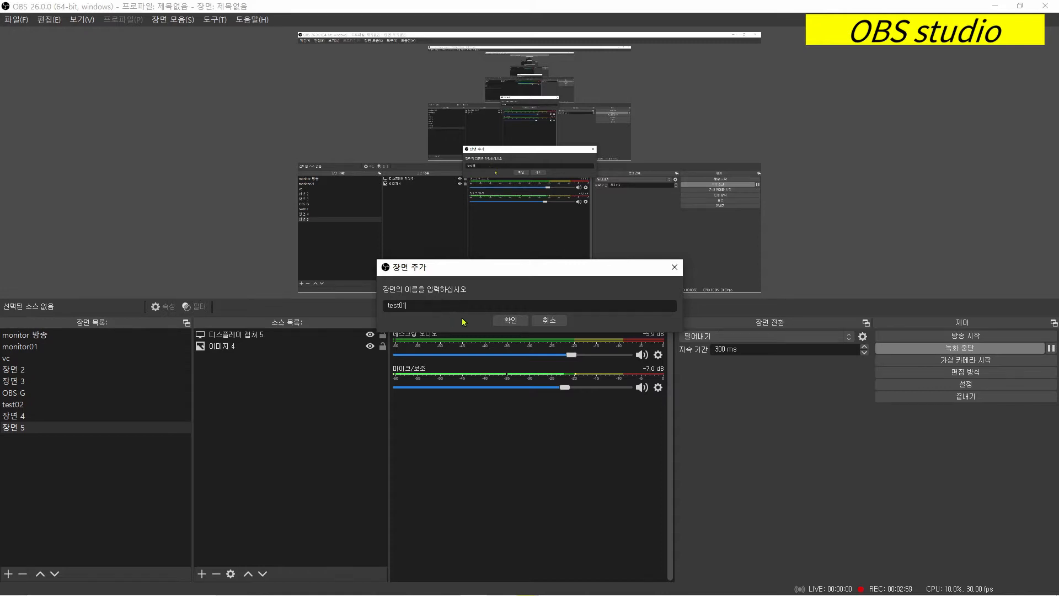
click(509, 320)
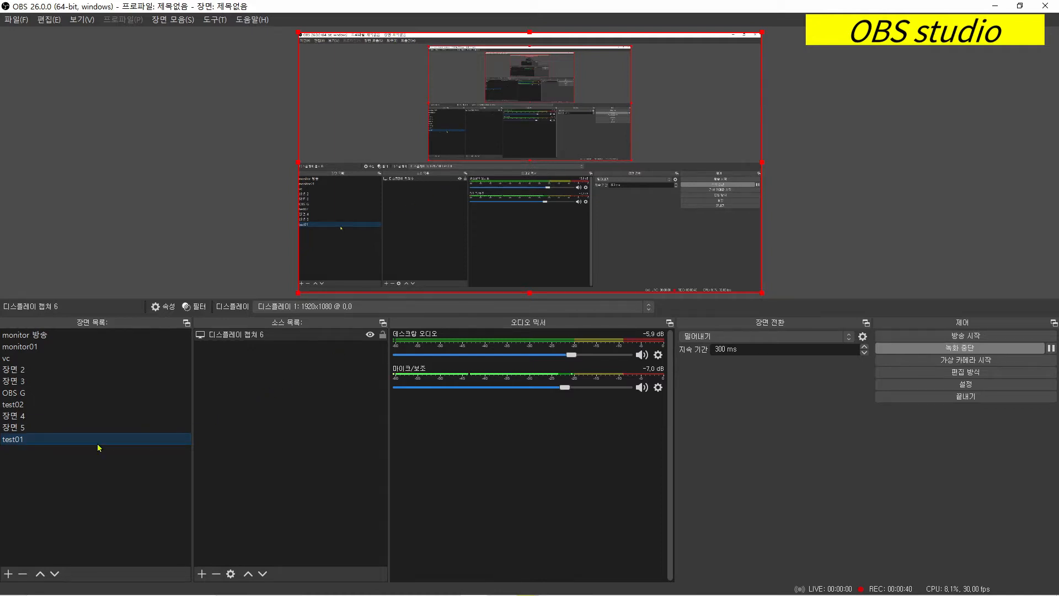
- Add a new display capture source named "twst01" to the test01 scene, capturing 디스플레이 1: 1920x1080 @ 0,0
click(202, 578)
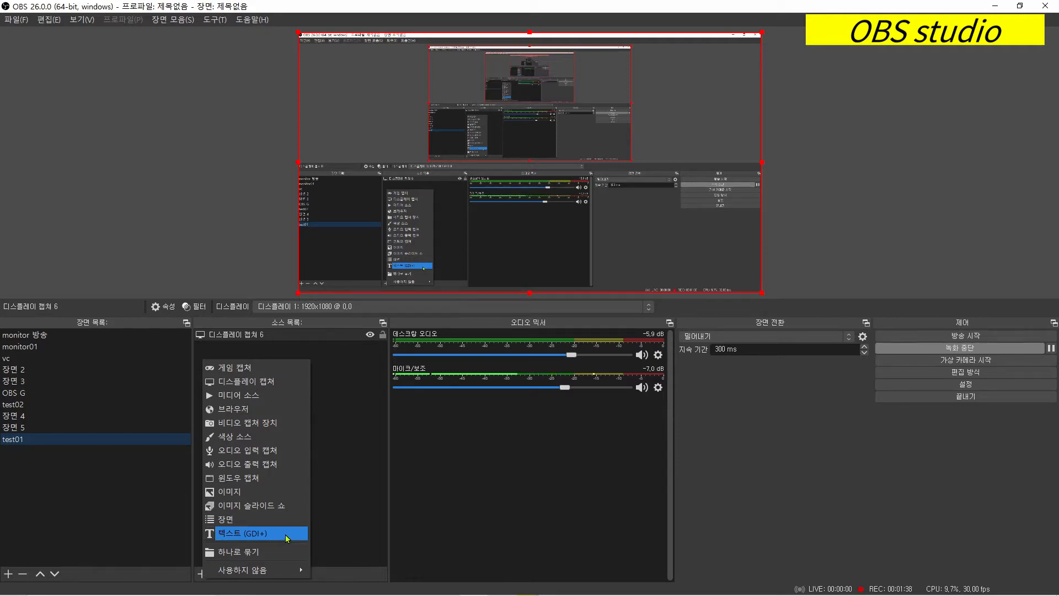
click(288, 385)
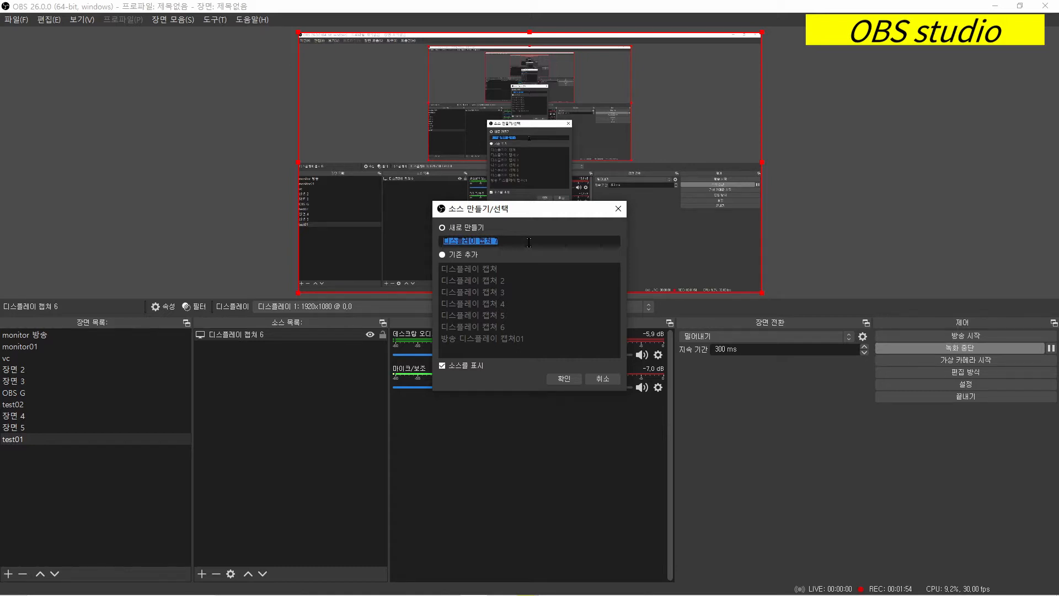
text(twst01)
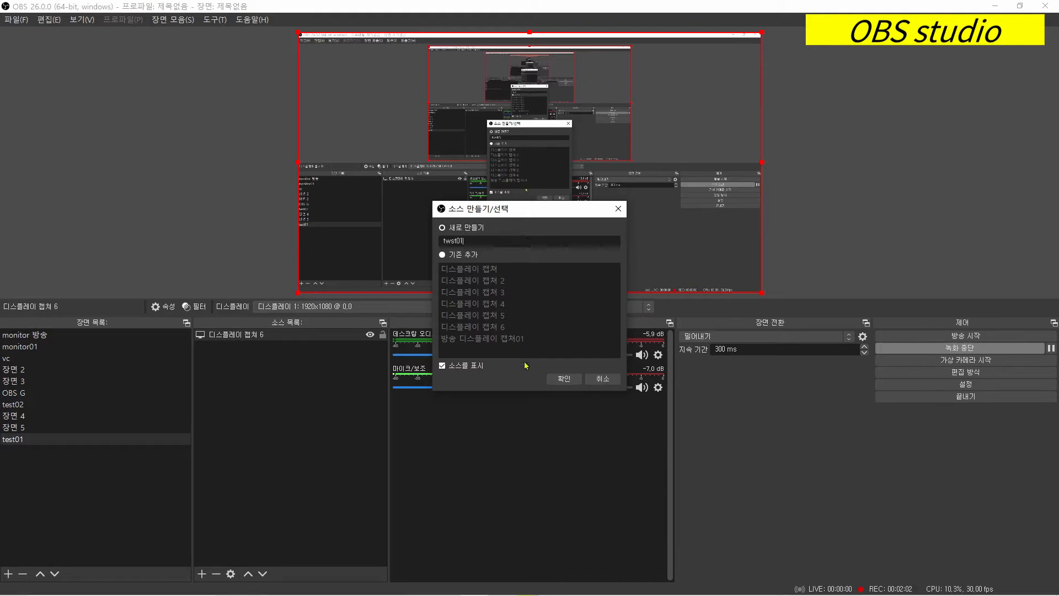
click(566, 381)
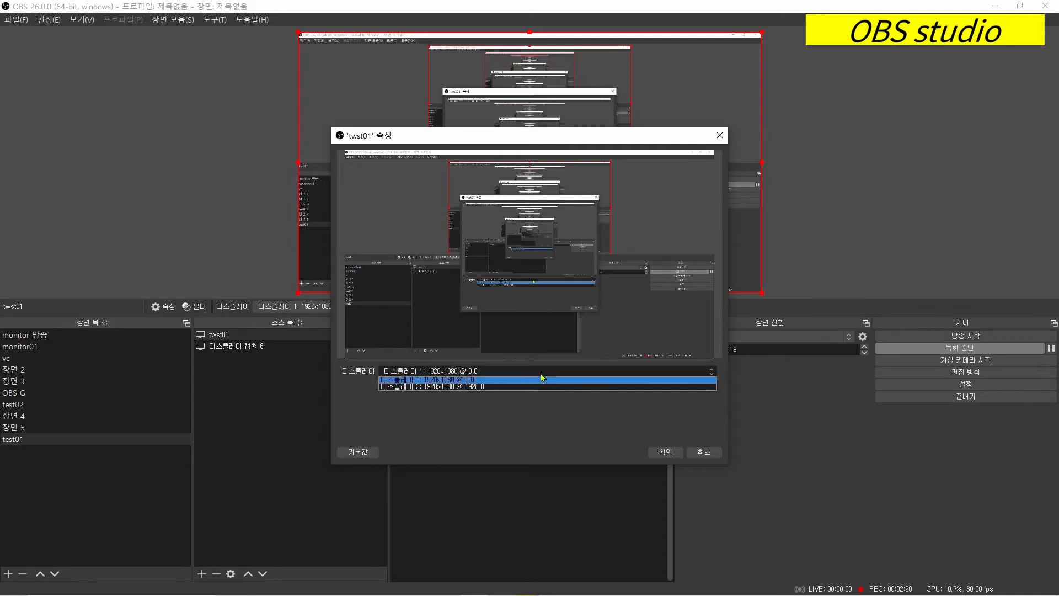
click(664, 453)
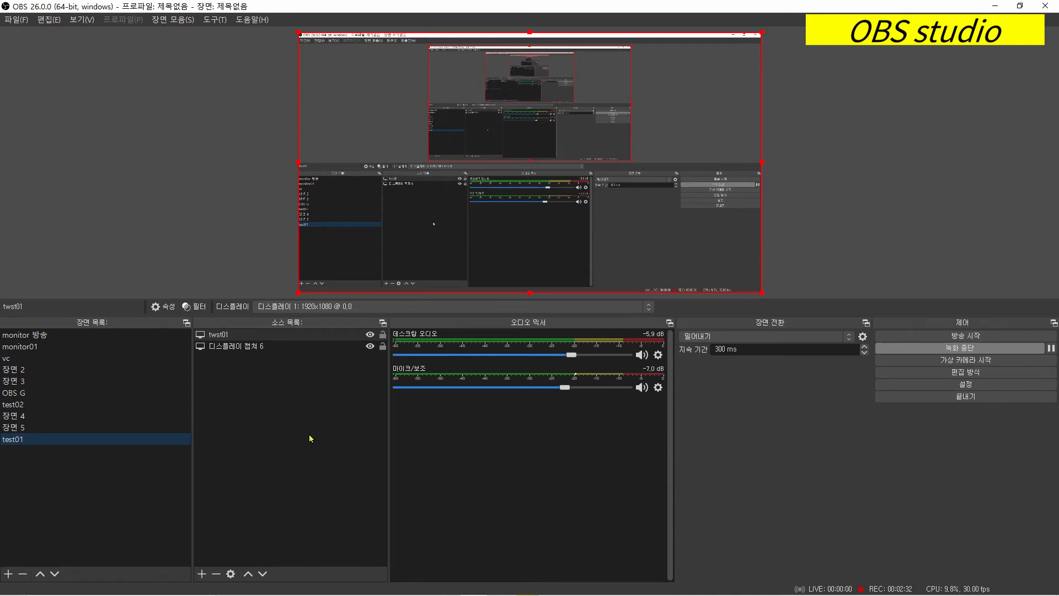
- Add a new media source named "test source01" to the test01 scene, using the local file "Snow tree 19269.mp4"
click(202, 575)
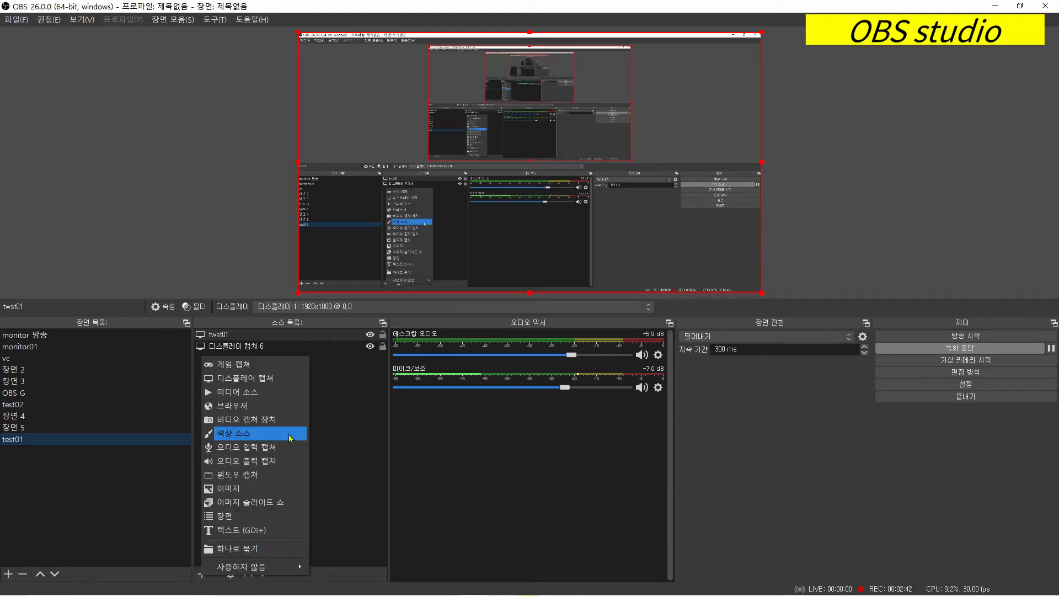
click(281, 393)
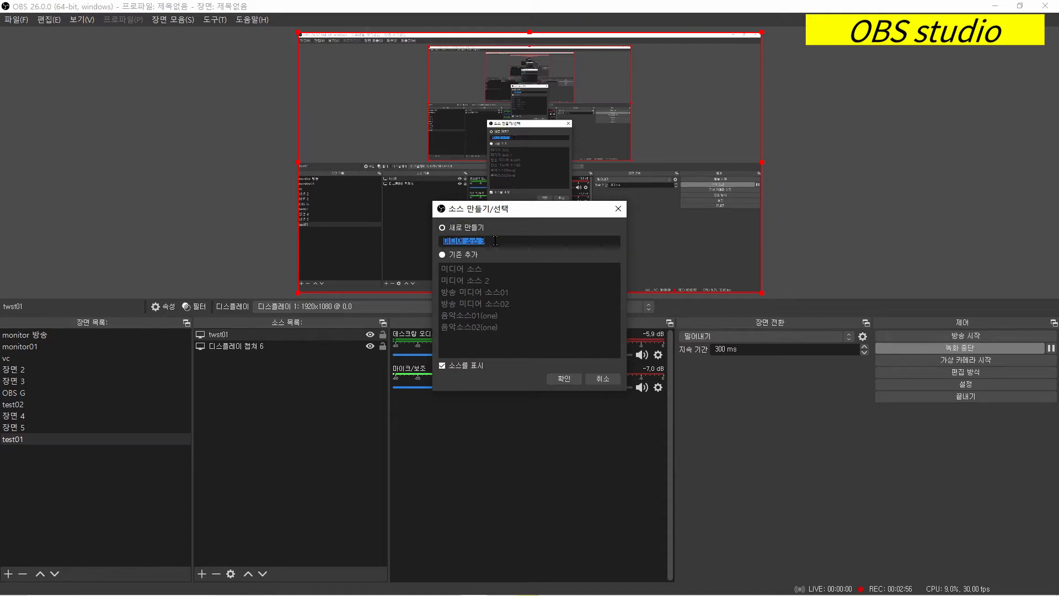
text(t)
text(est )
text(t)
text(sou)
text(rc)
text(e01)
click(564, 379)
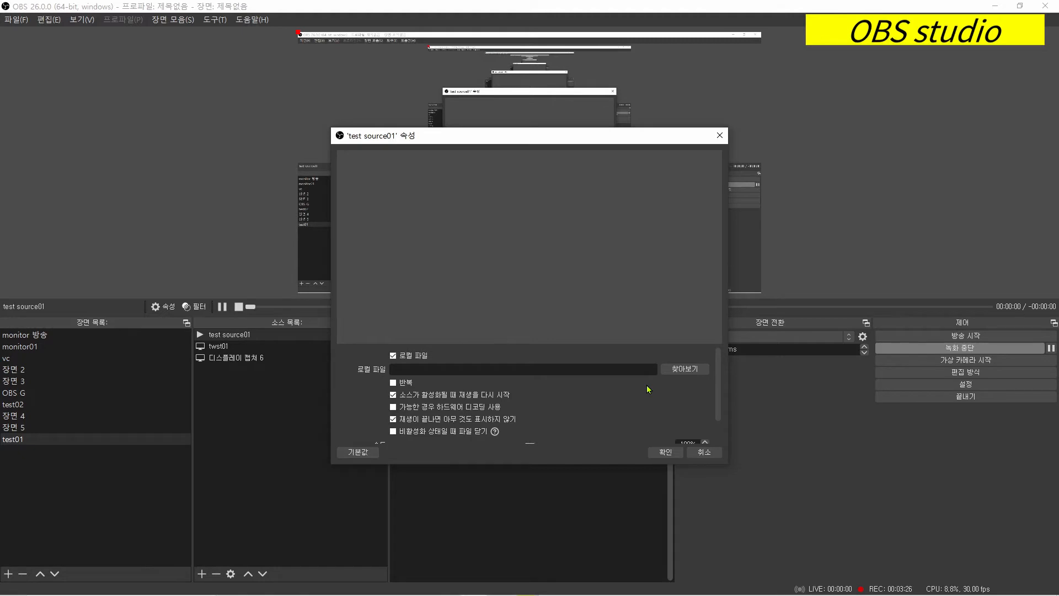
click(685, 369)
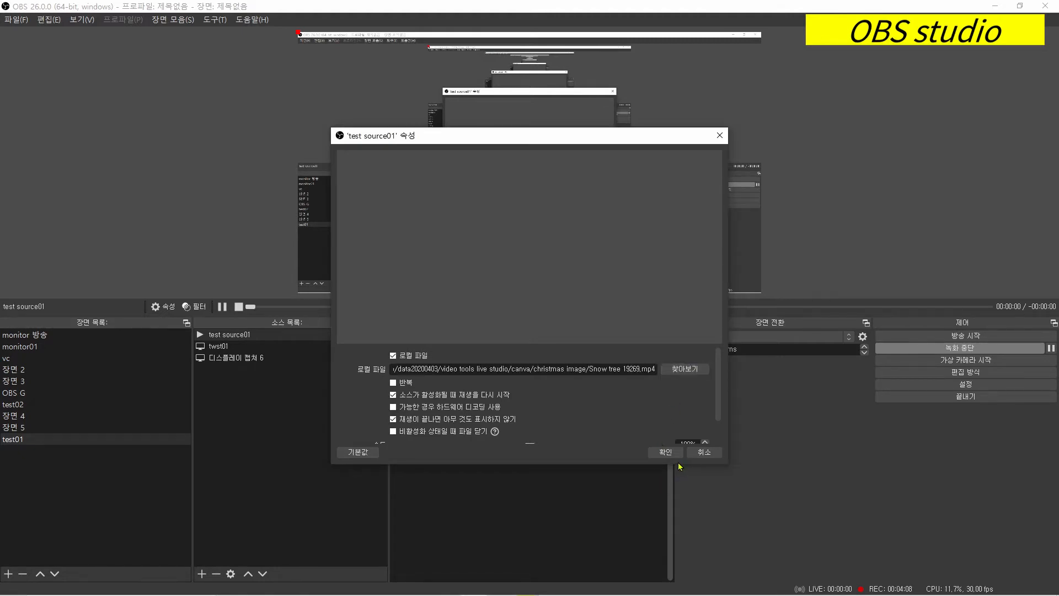
click(667, 452)
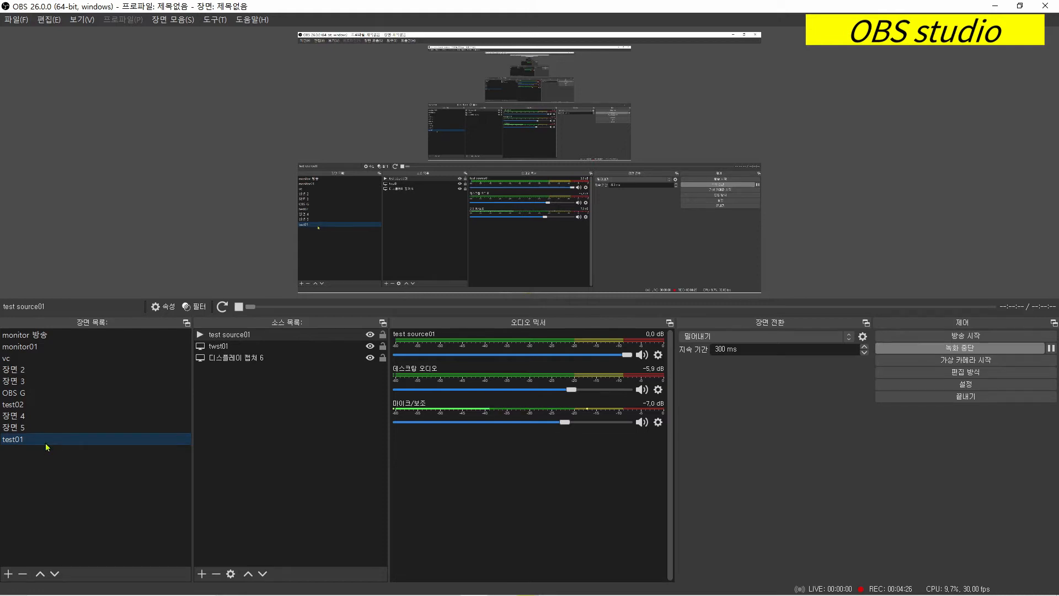
- Add a new scene named "test03" and accept 디스플레이 1: 1920x1080 @ 0,0 for its display capture source
click(7, 575)
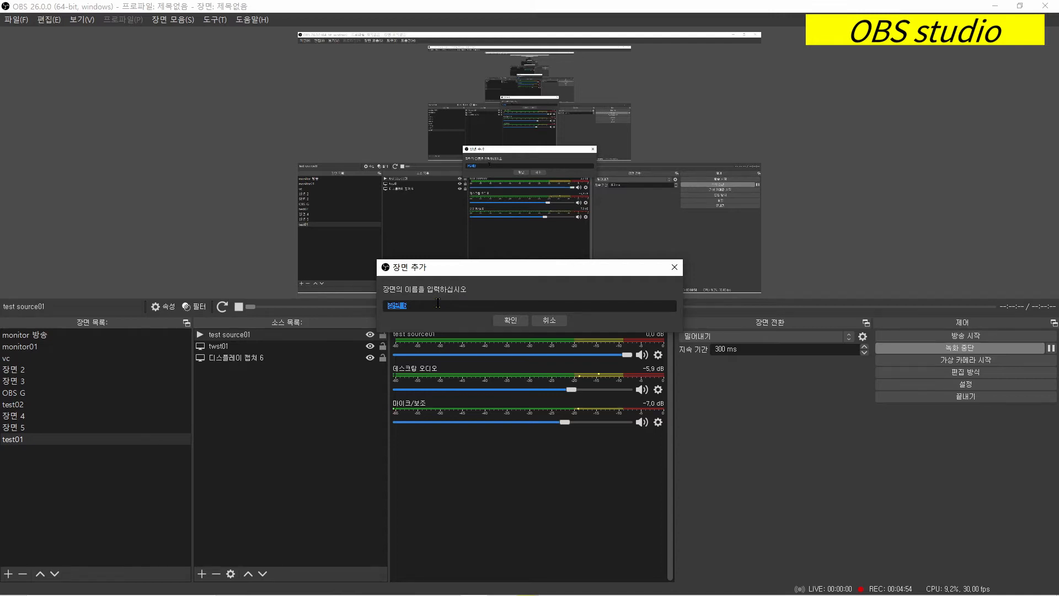
text(test)
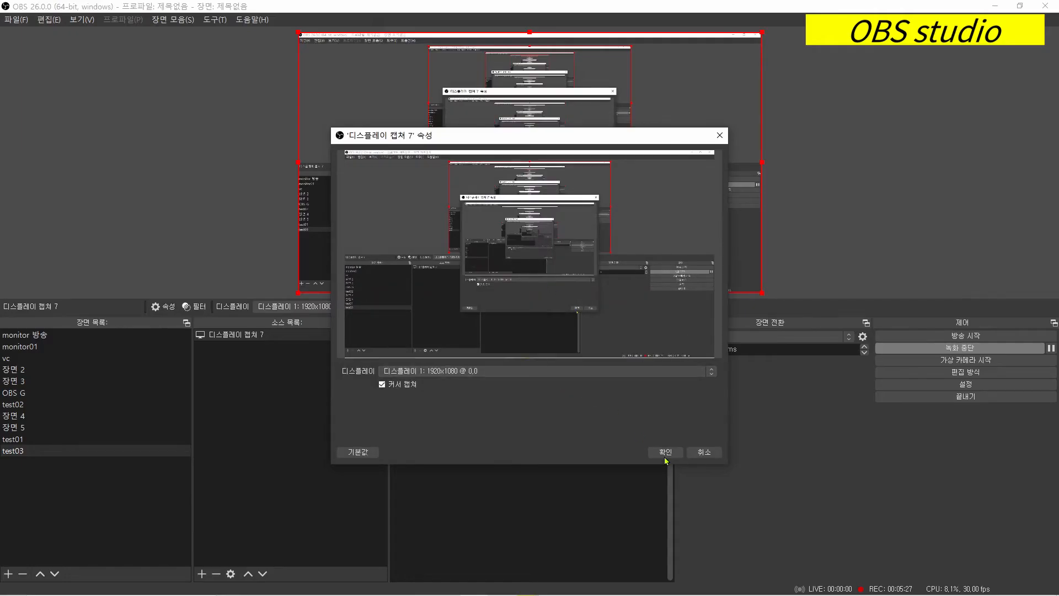
click(665, 457)
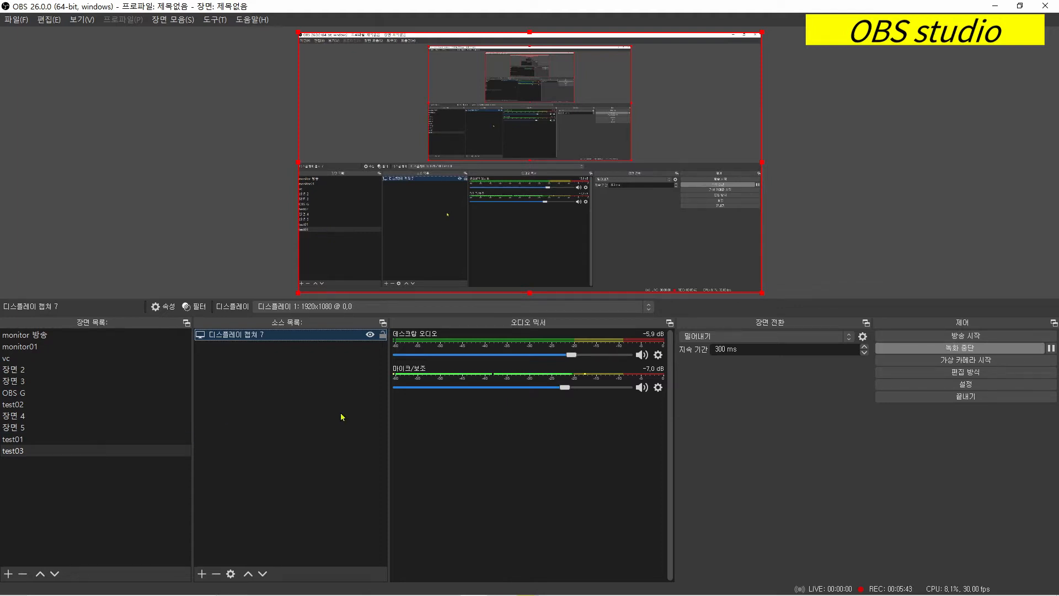
- Add another display capture source named "test03디스플레이 캡쳐" to the test03 scene, capturing 디스플레이 1: 1920x1080 @ 0,0
click(201, 574)
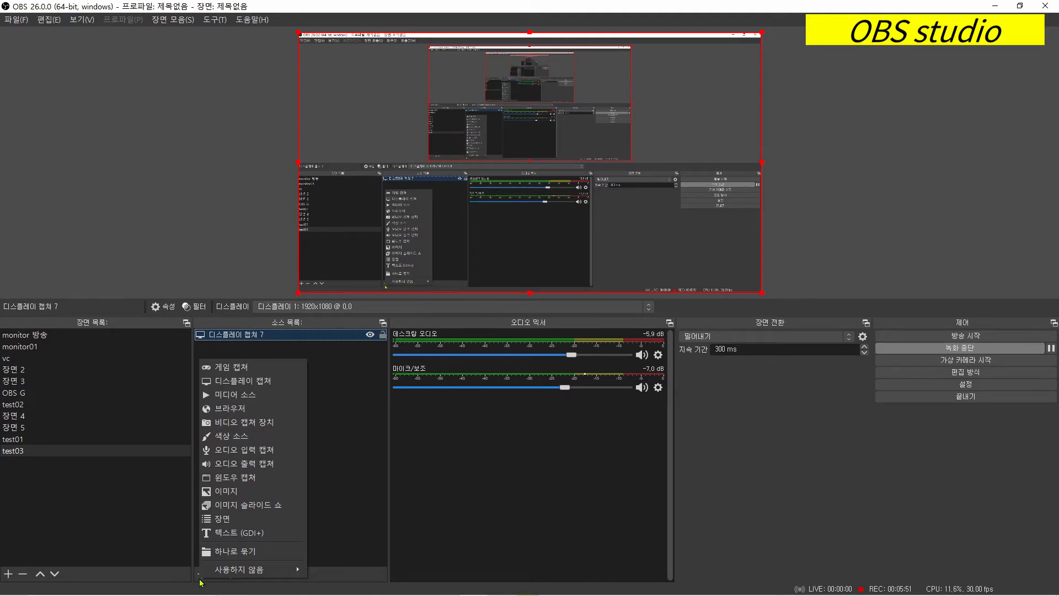
click(289, 385)
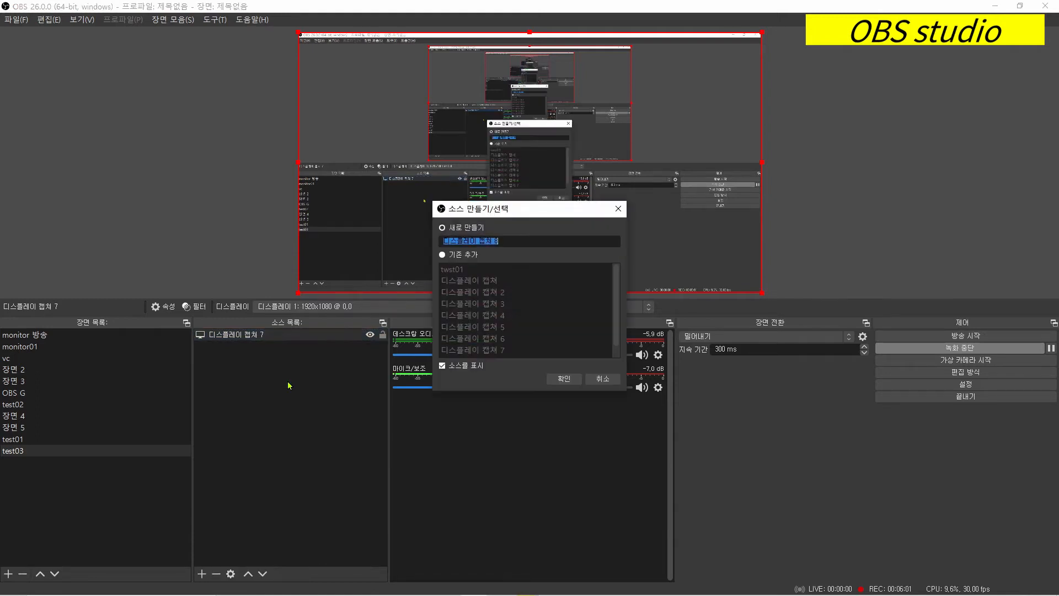
click(528, 241)
text(test03)
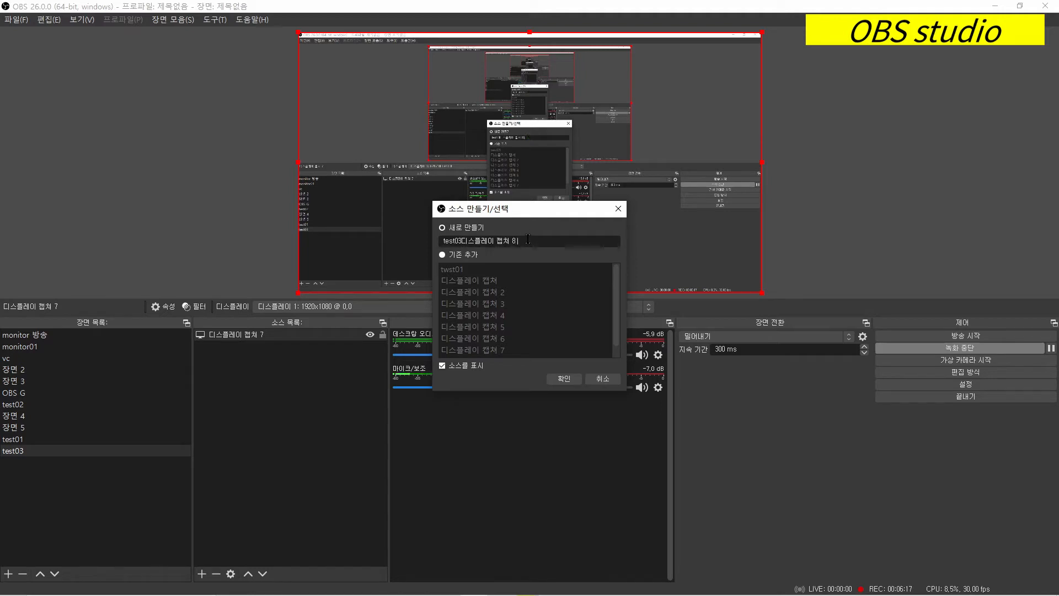
key(BackSpace)
click(564, 379)
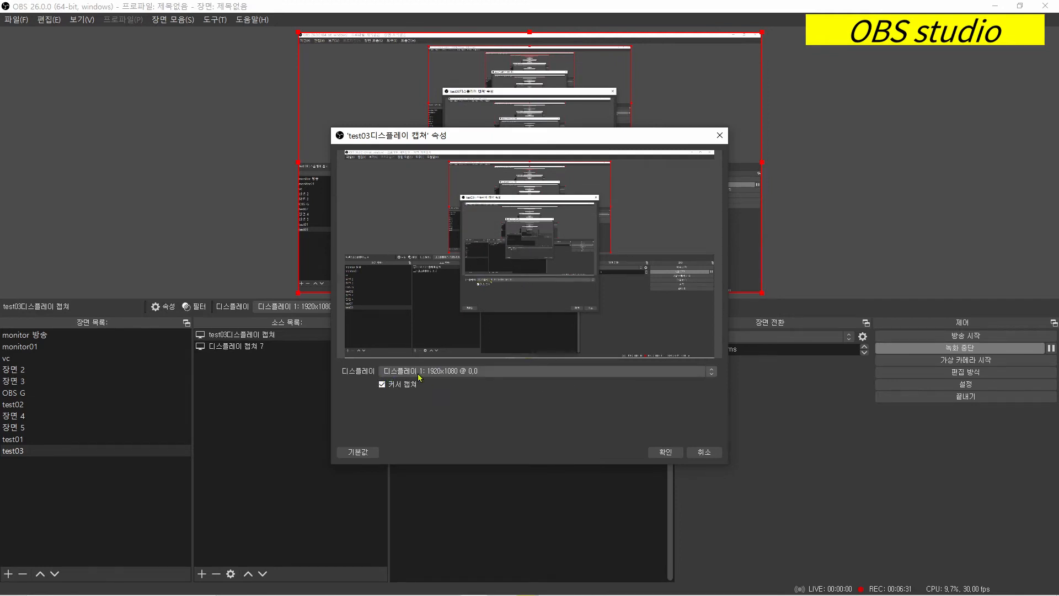
click(507, 374)
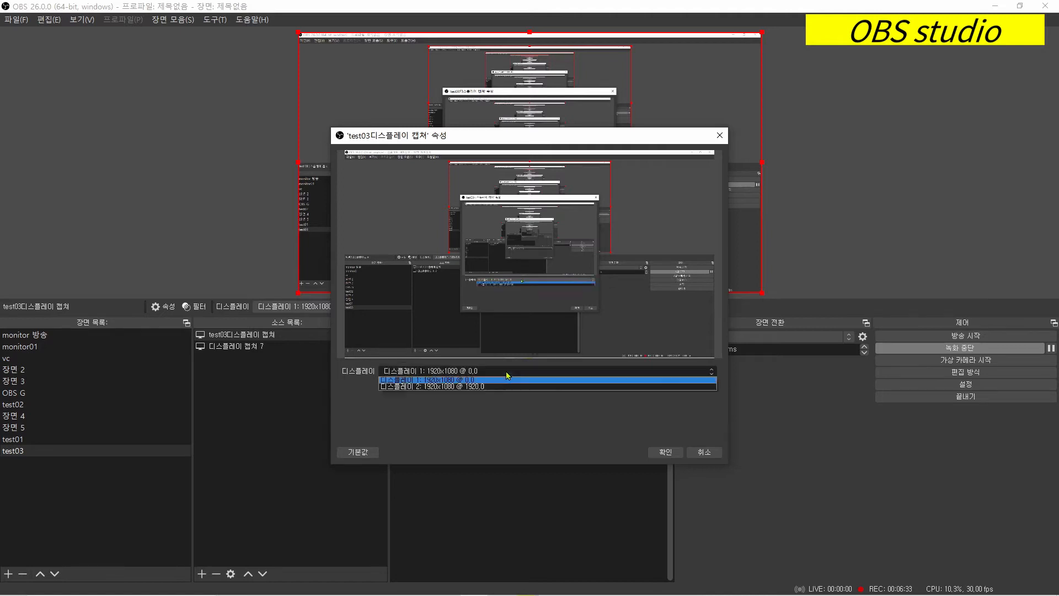
click(507, 375)
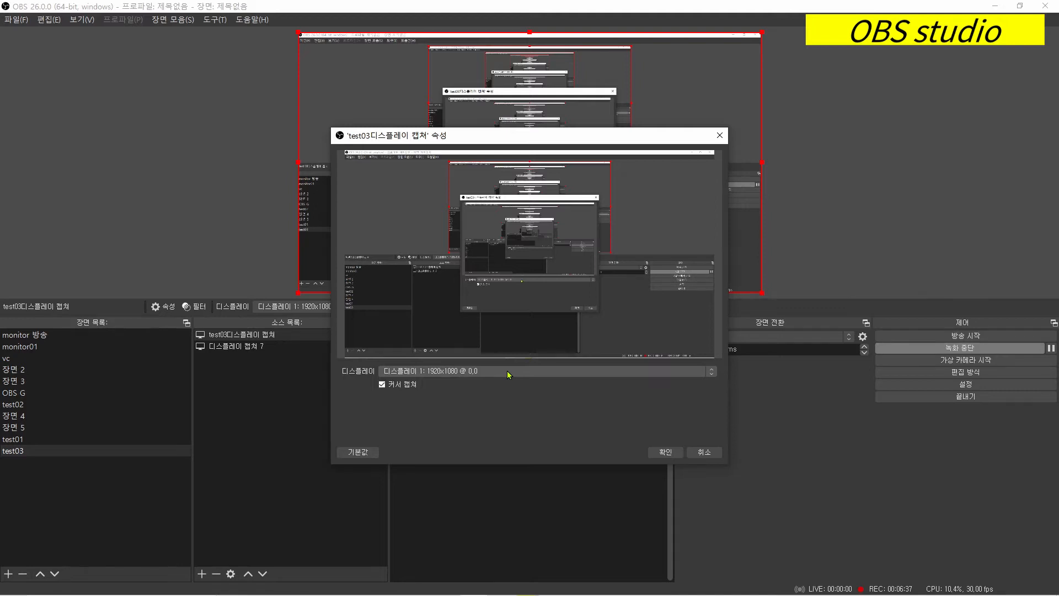
click(666, 453)
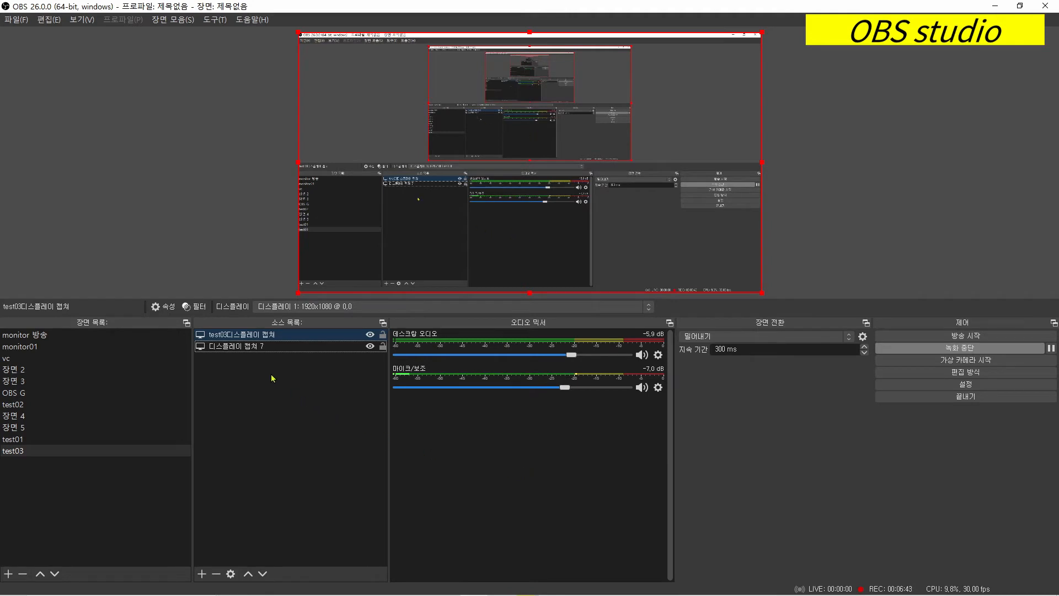
- Move the test03 scene up one place in the scene list and back down again
click(283, 338)
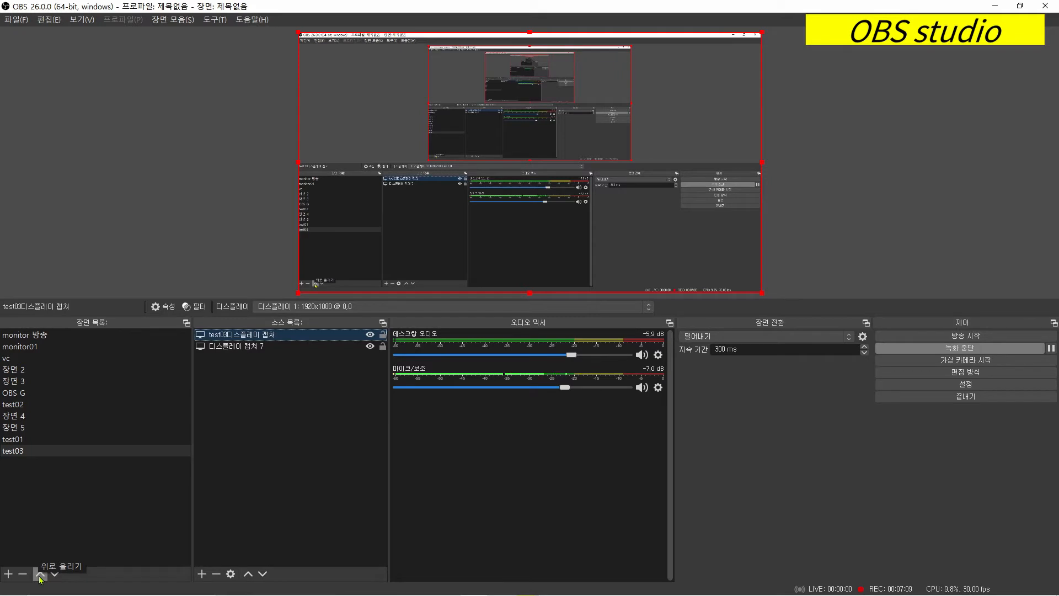
click(19, 459)
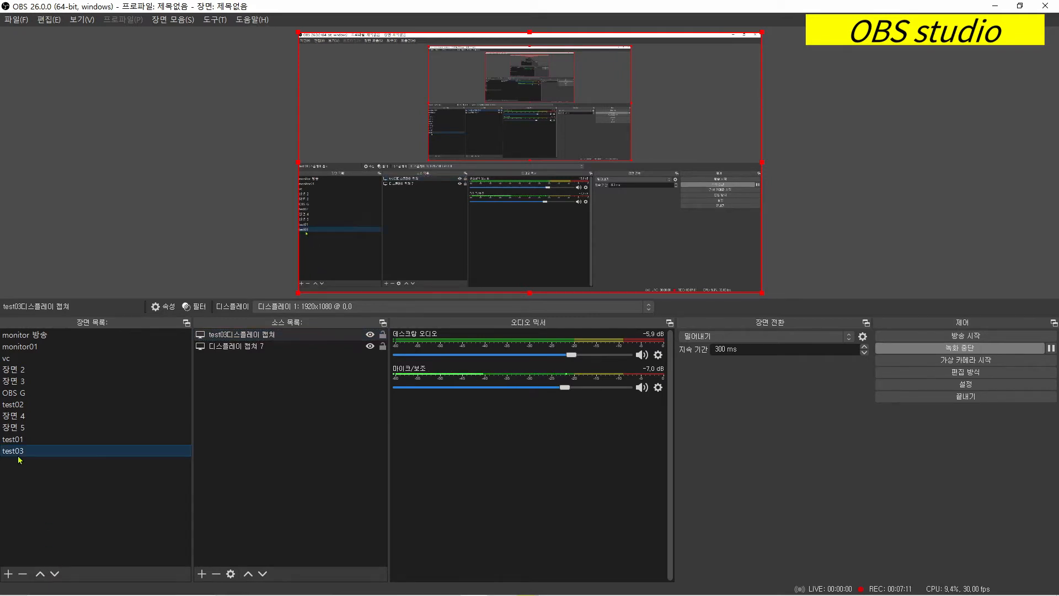
click(41, 574)
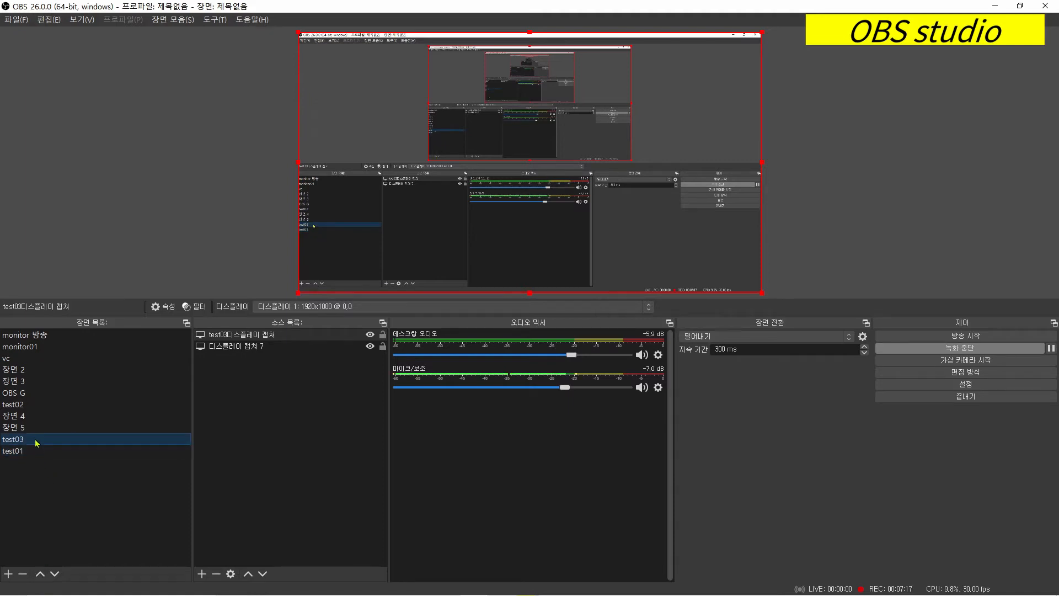
click(56, 576)
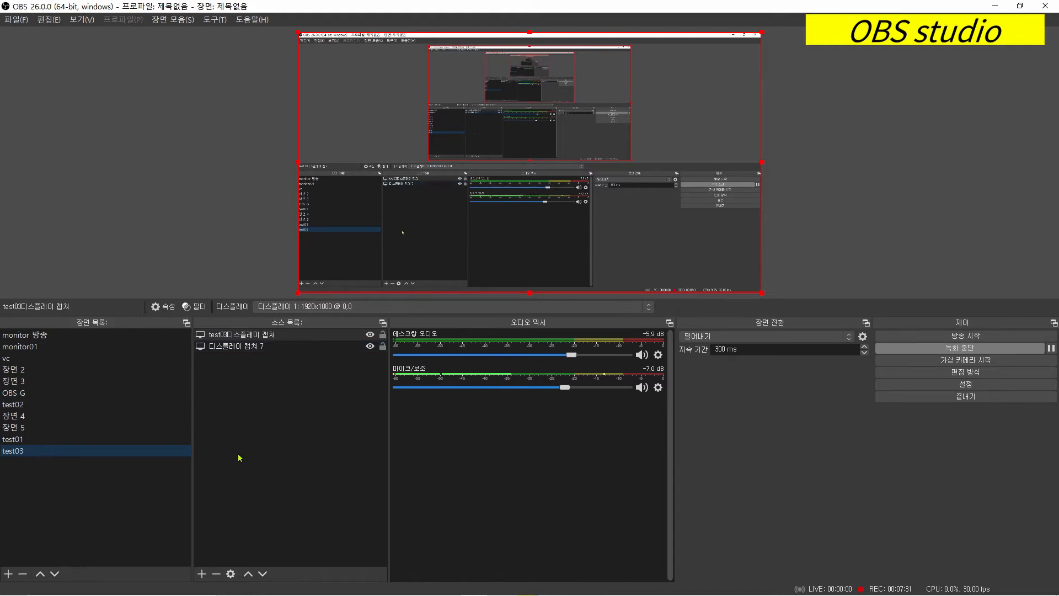
click(202, 574)
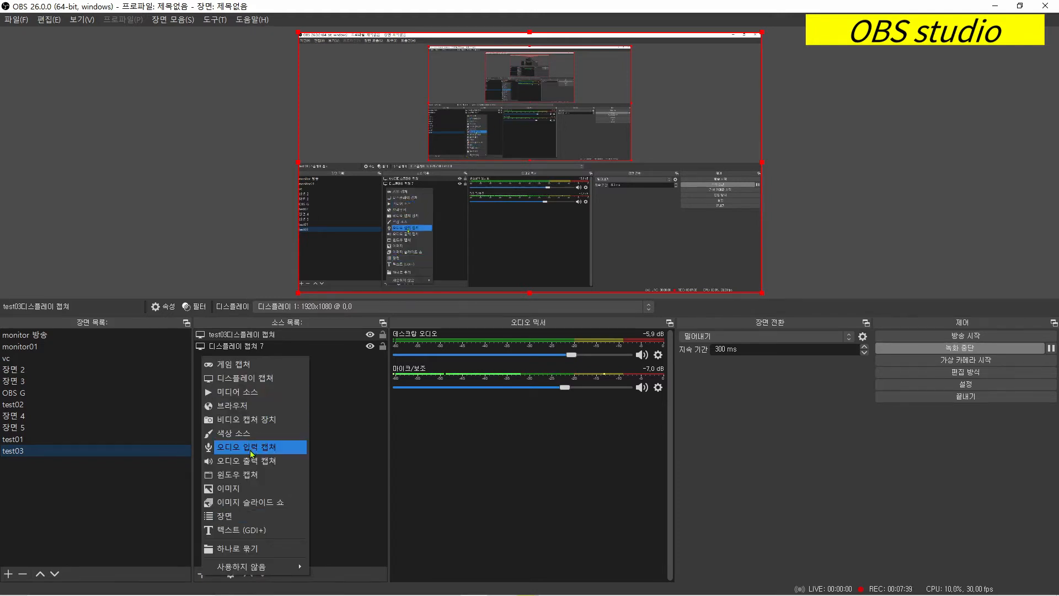
click(331, 492)
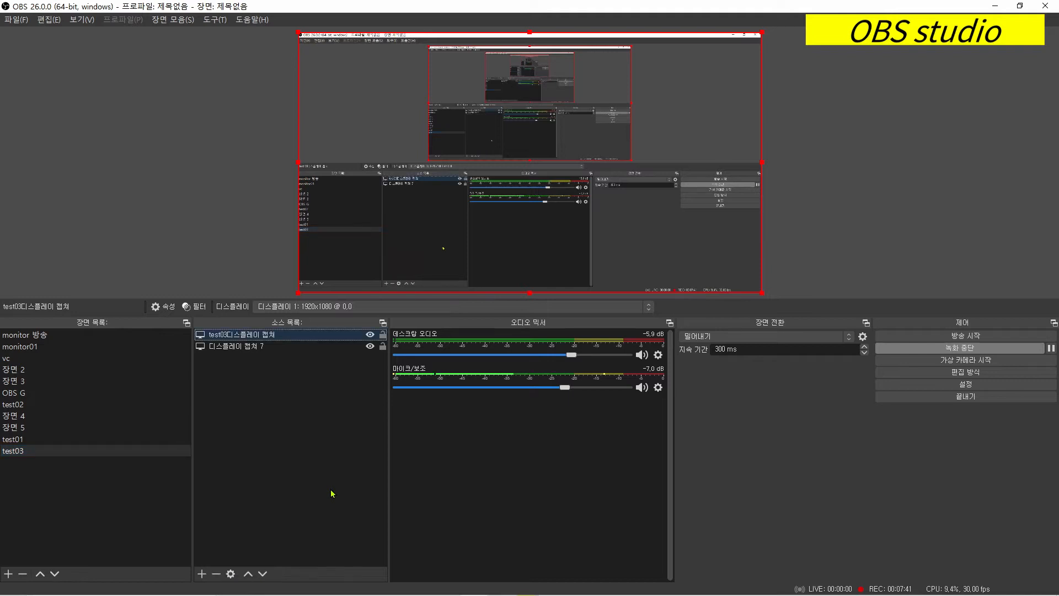
click(330, 492)
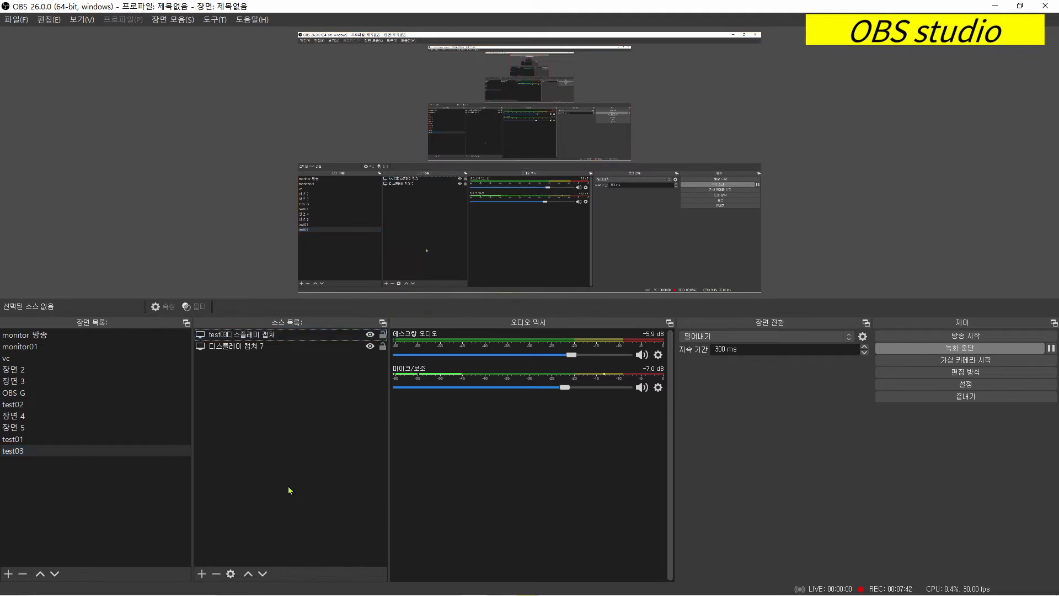
click(244, 338)
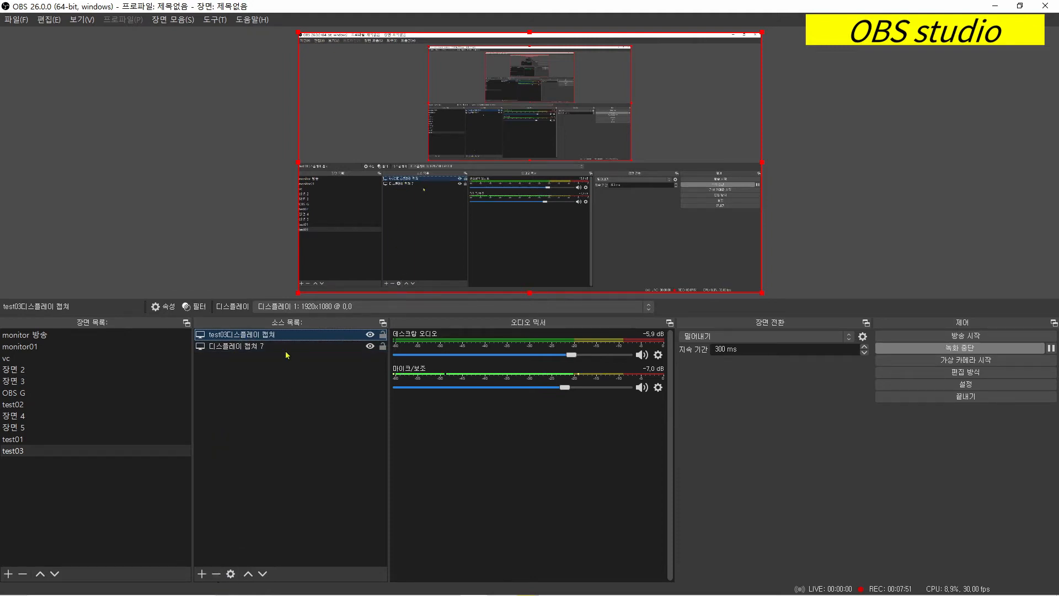
click(215, 575)
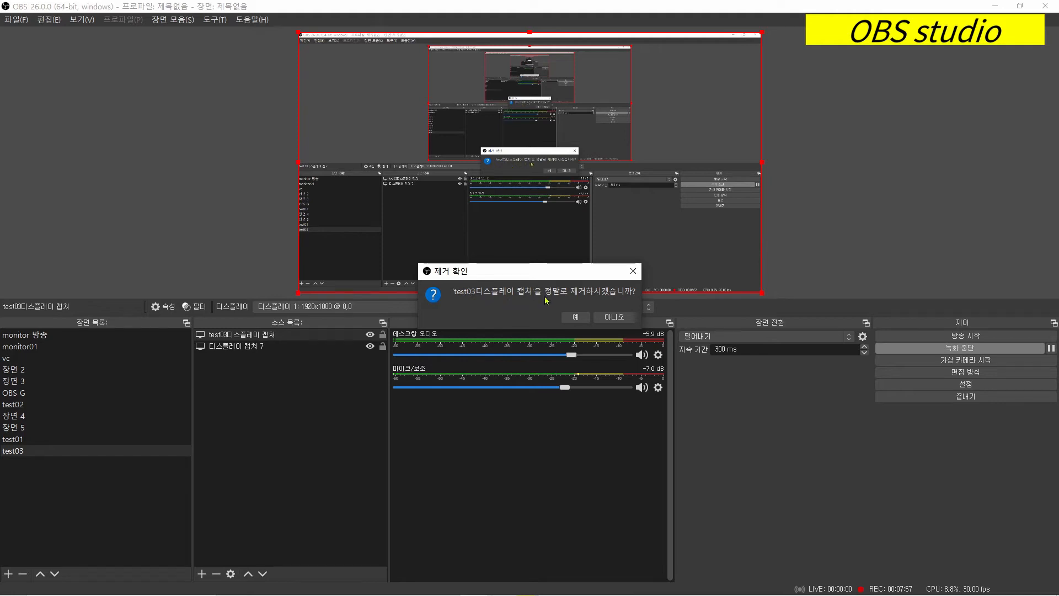
click(633, 271)
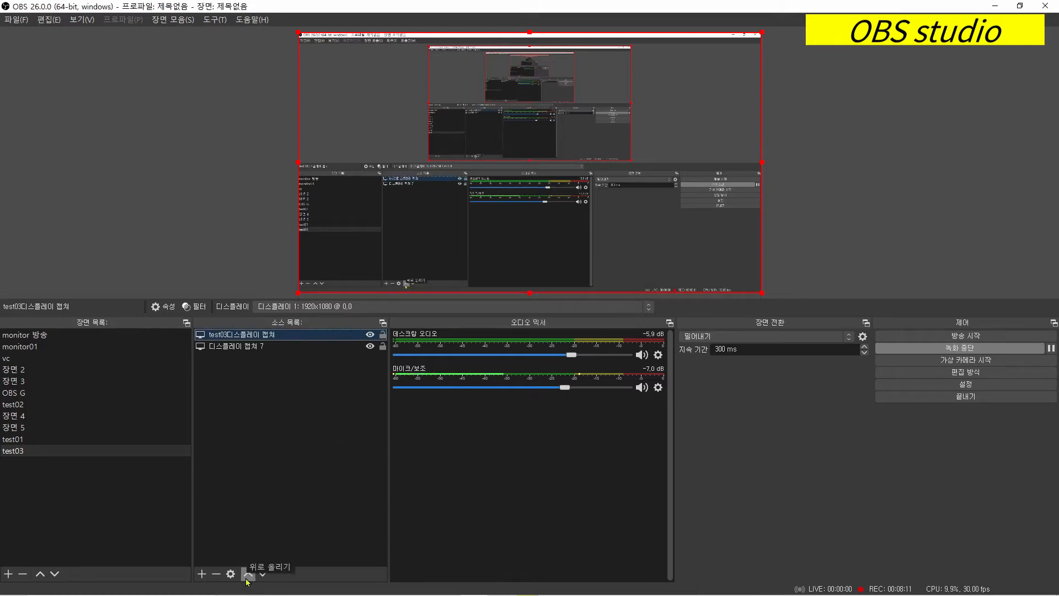
- Move the 디스플레이 캡쳐 7 source up one place in the source list and back down again
click(238, 347)
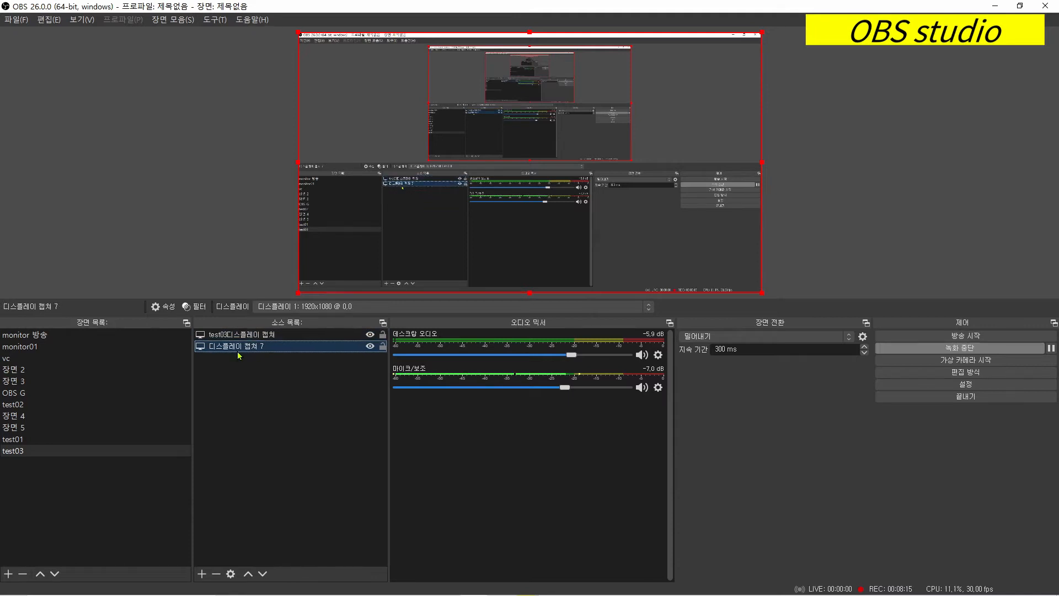
click(248, 576)
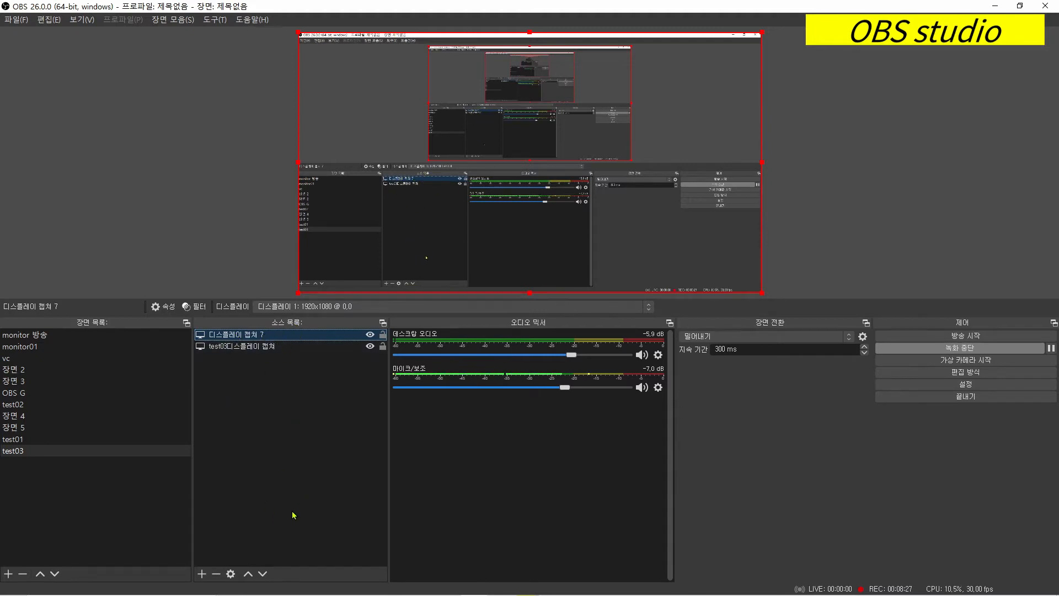
click(265, 576)
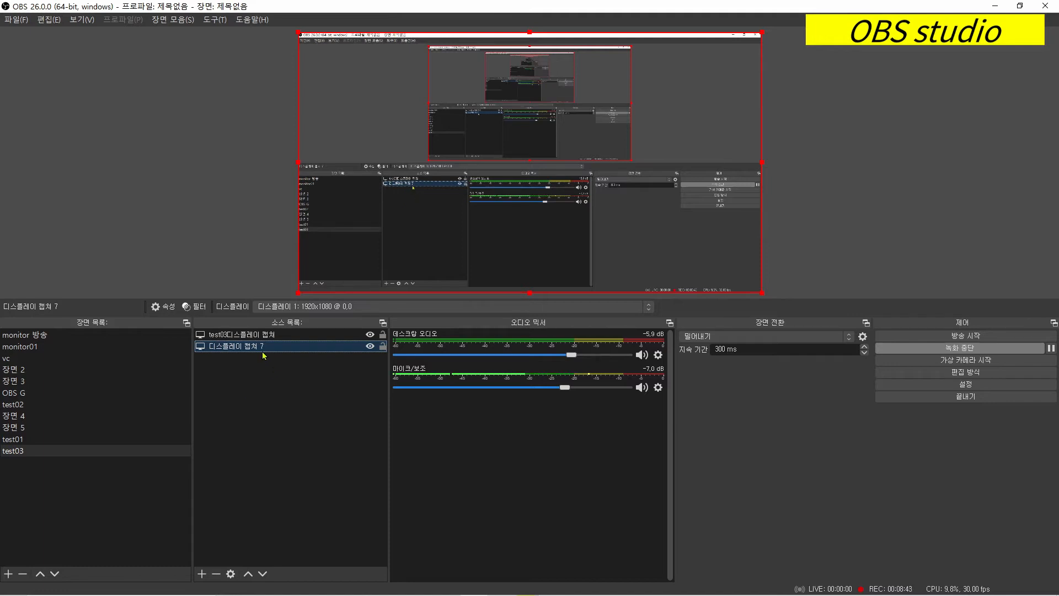
- Examine which displays can be chosen in the properties of the 디스플레이 캡쳐 7 source, leaving without changes
click(231, 574)
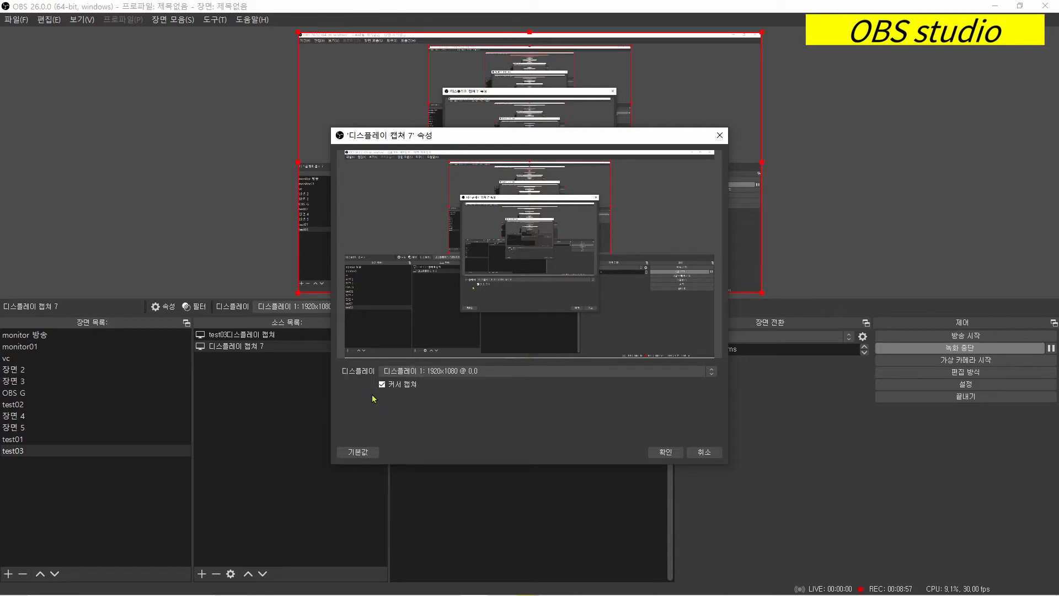
click(534, 374)
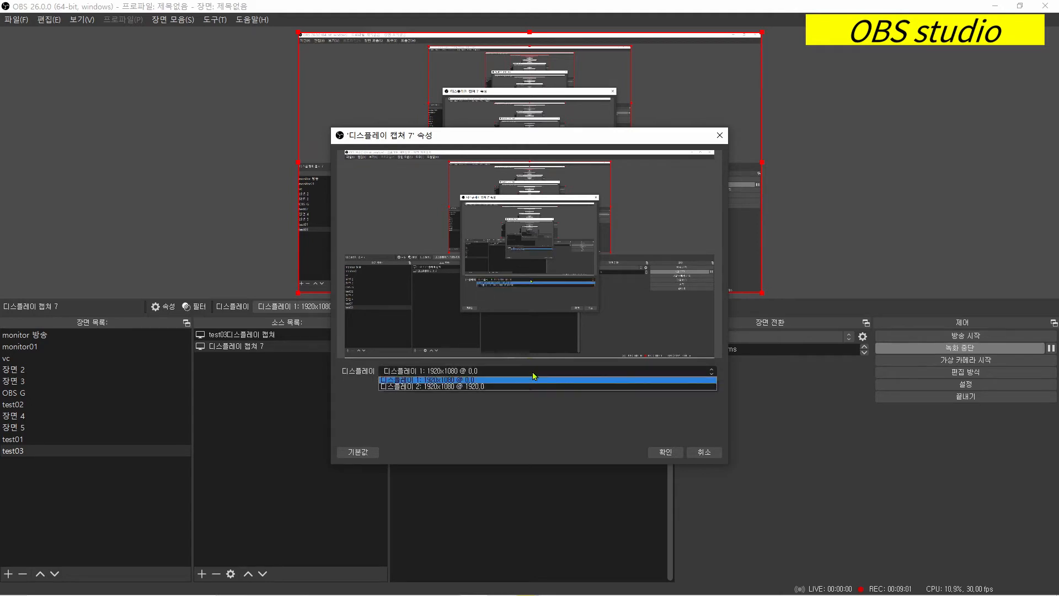
click(534, 373)
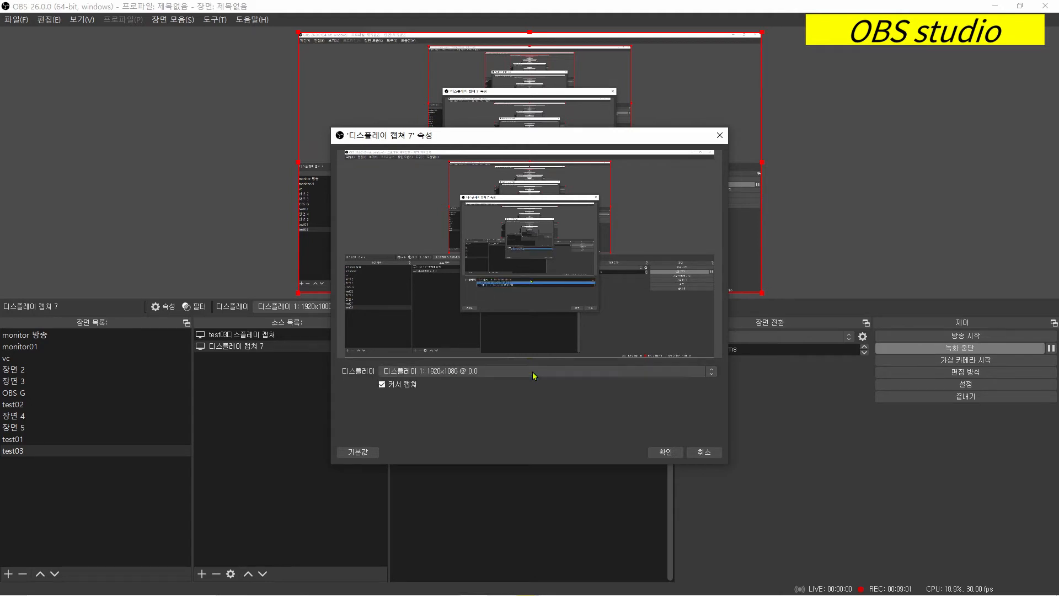
click(701, 455)
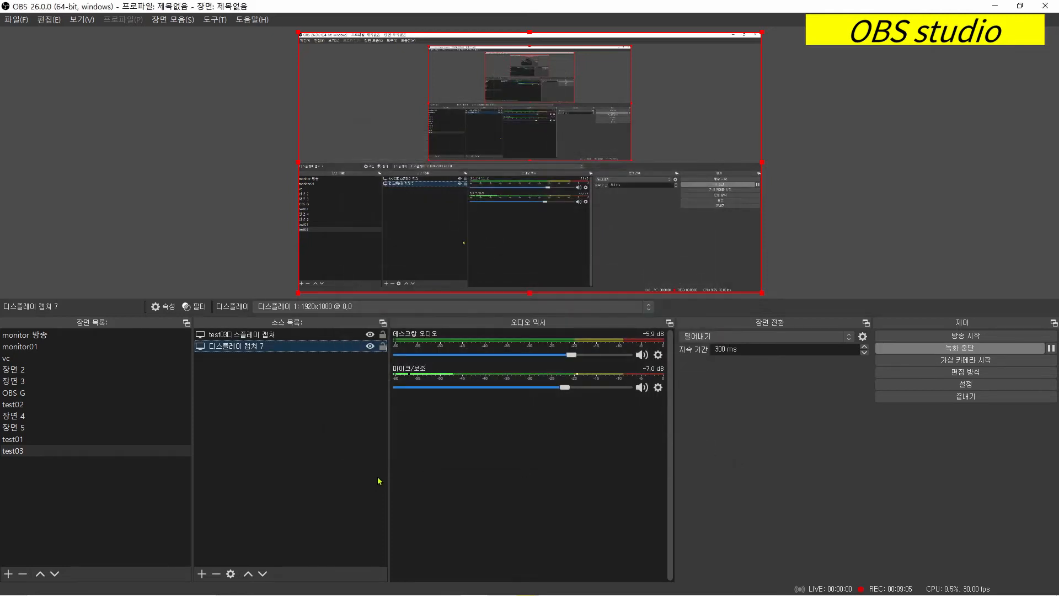
- Add a new text (GDI+) source named "text01" to the test03 scene
click(205, 577)
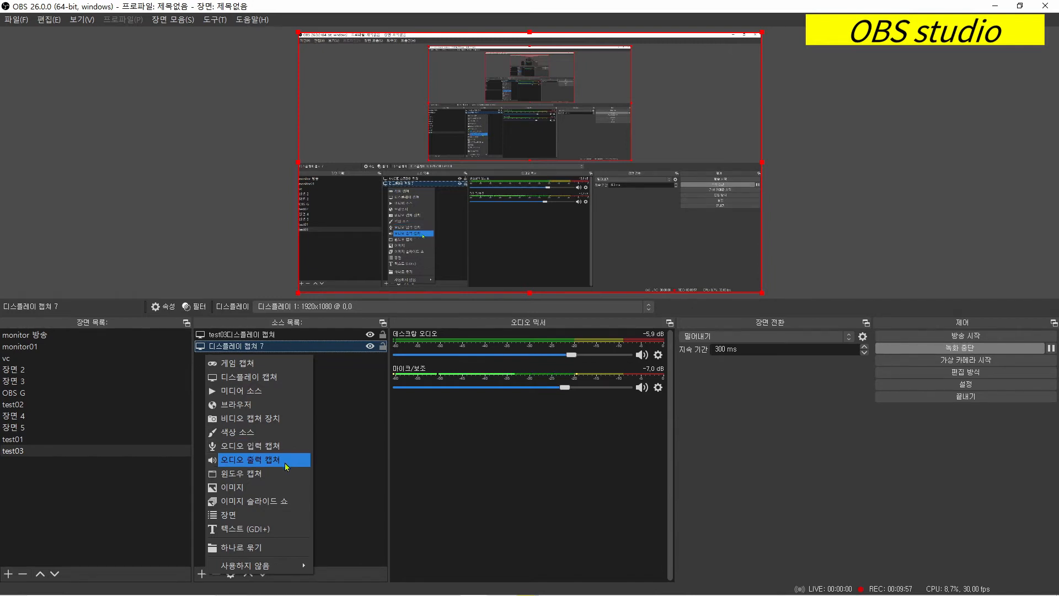
click(276, 533)
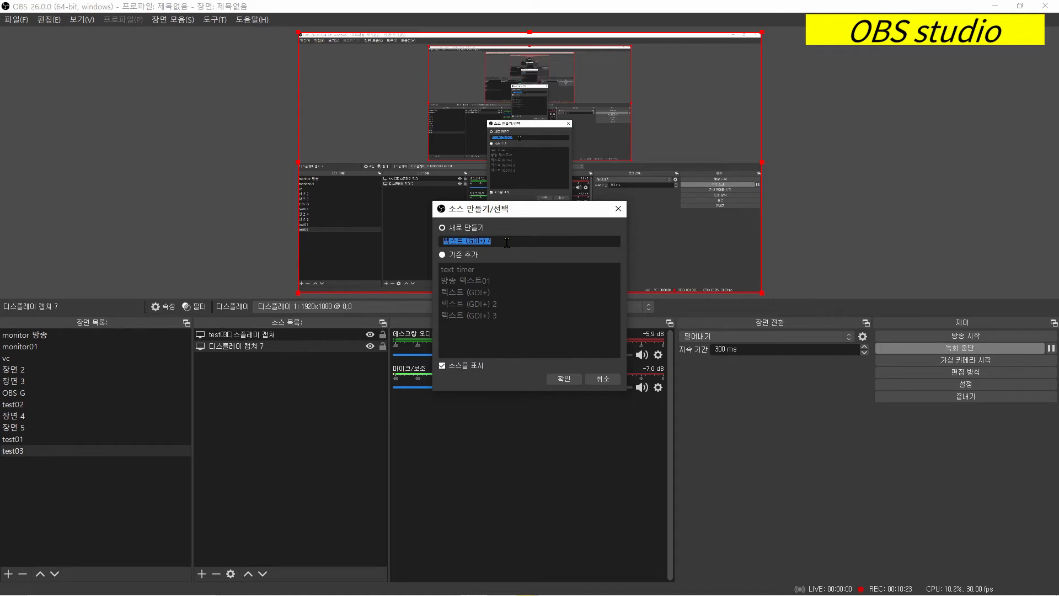
text(text01)
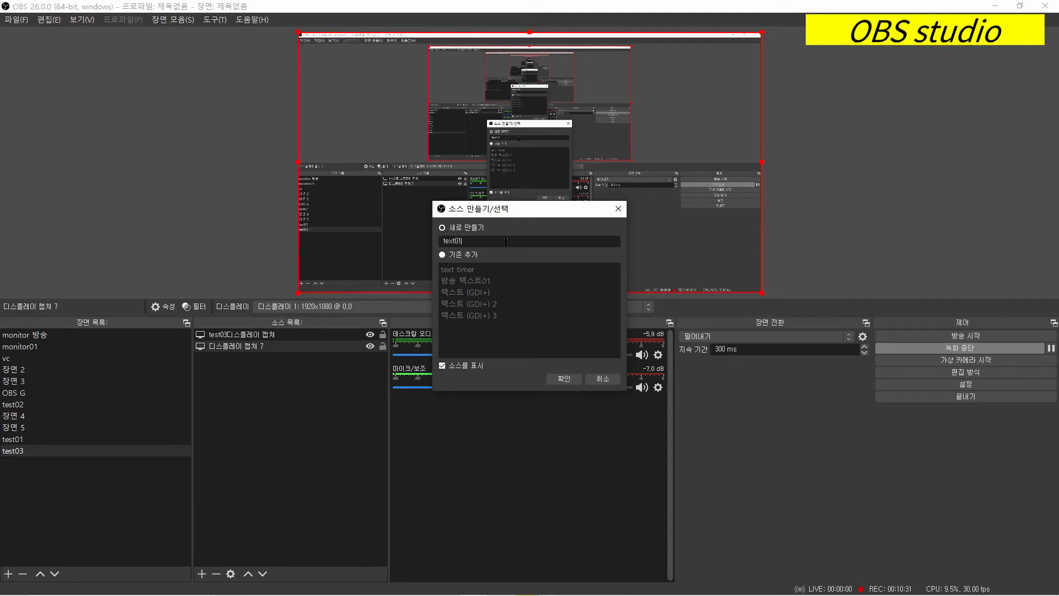
click(564, 379)
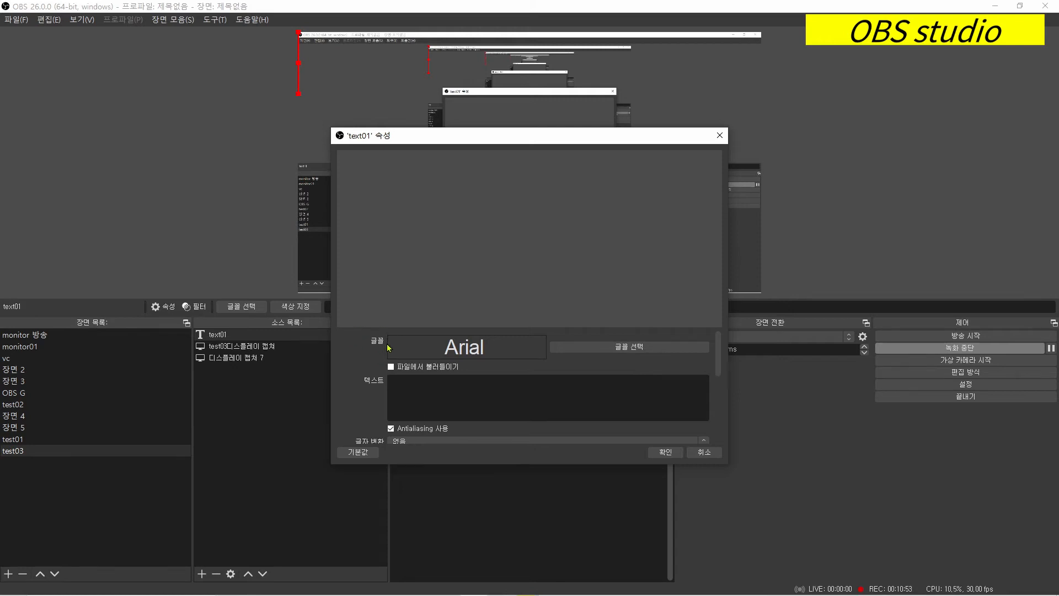
- Set the text01 source's font to Noto Sans CJK KR Regular at size 72
click(634, 347)
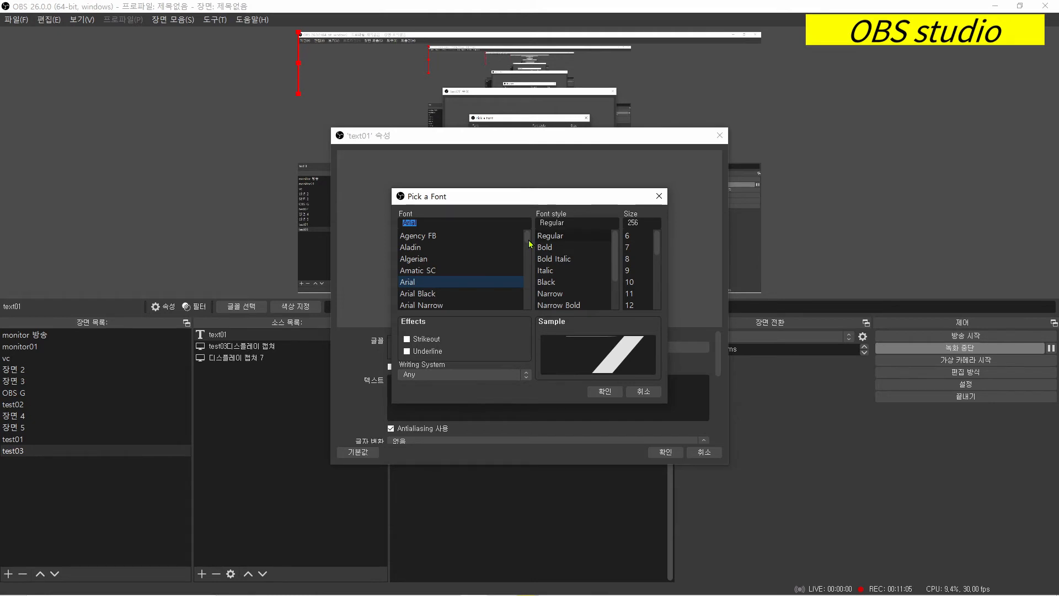
drag(530, 243, 528, 259)
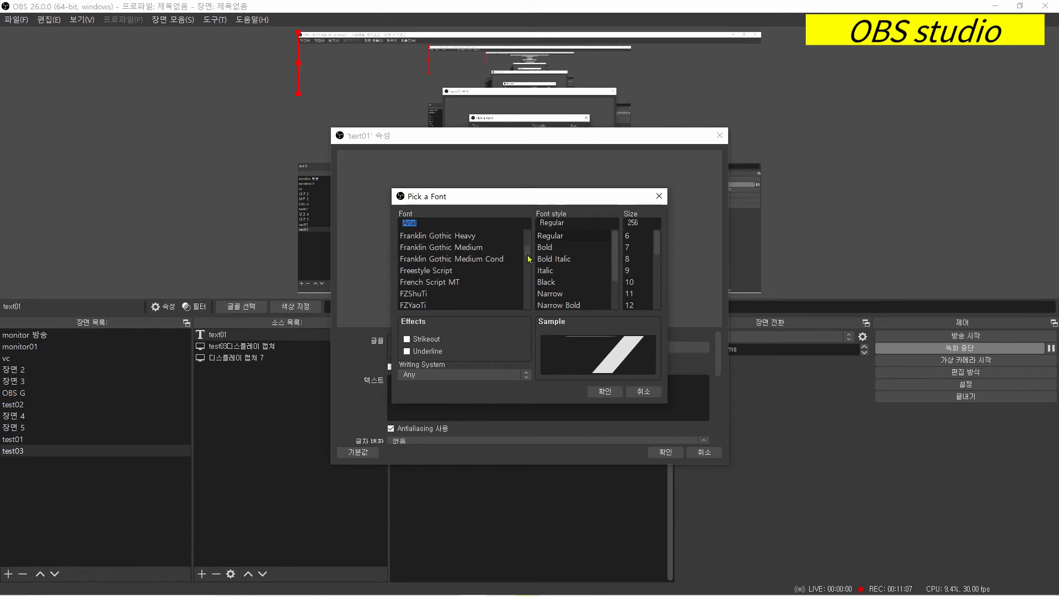
scroll(528, 259, down, 10)
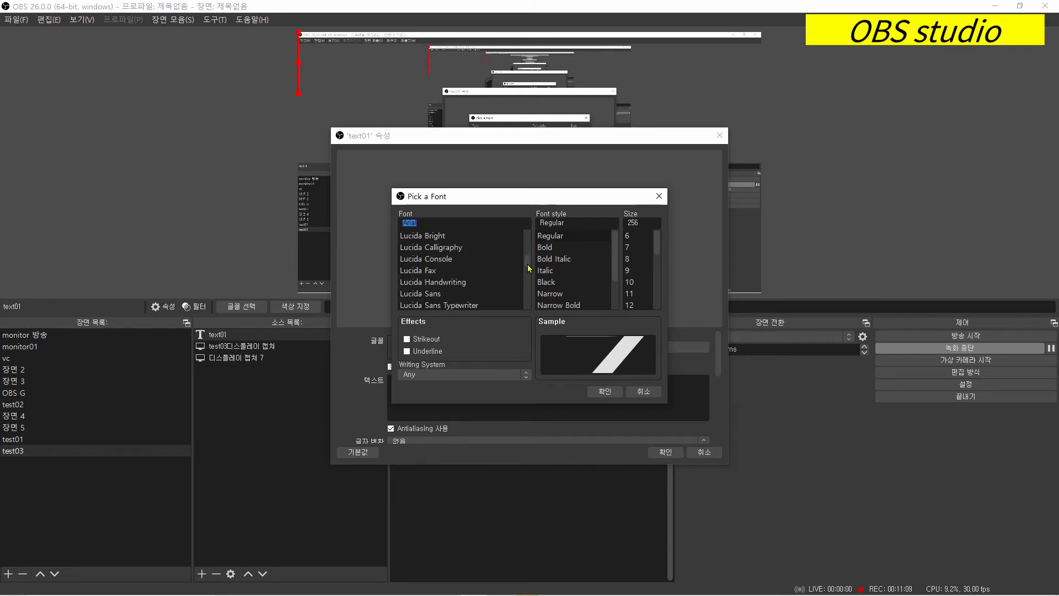
scroll(528, 268, down, 4)
drag(528, 270, 528, 277)
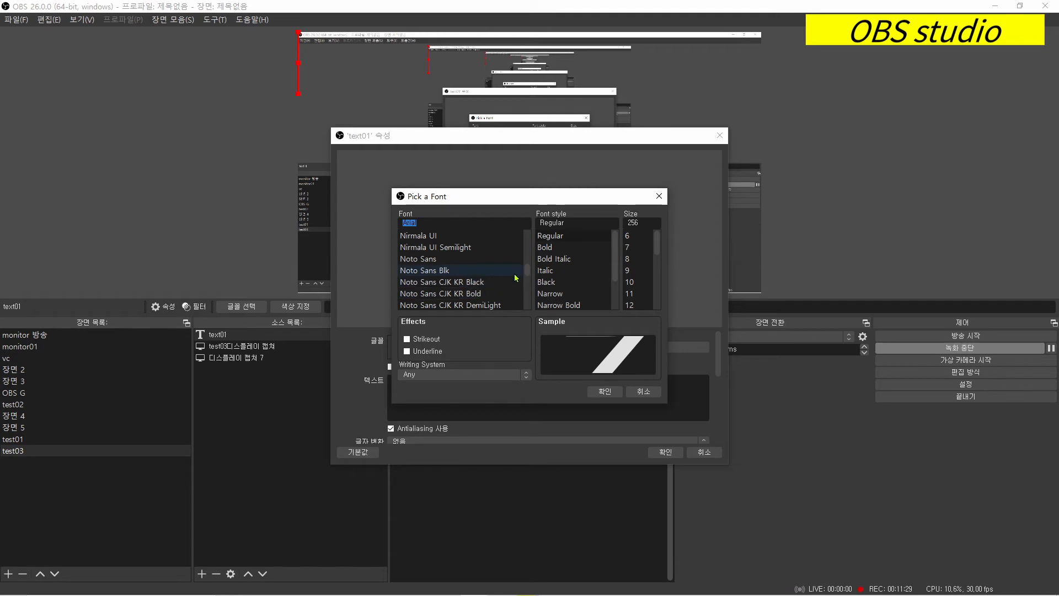
scroll(524, 274, up, 2)
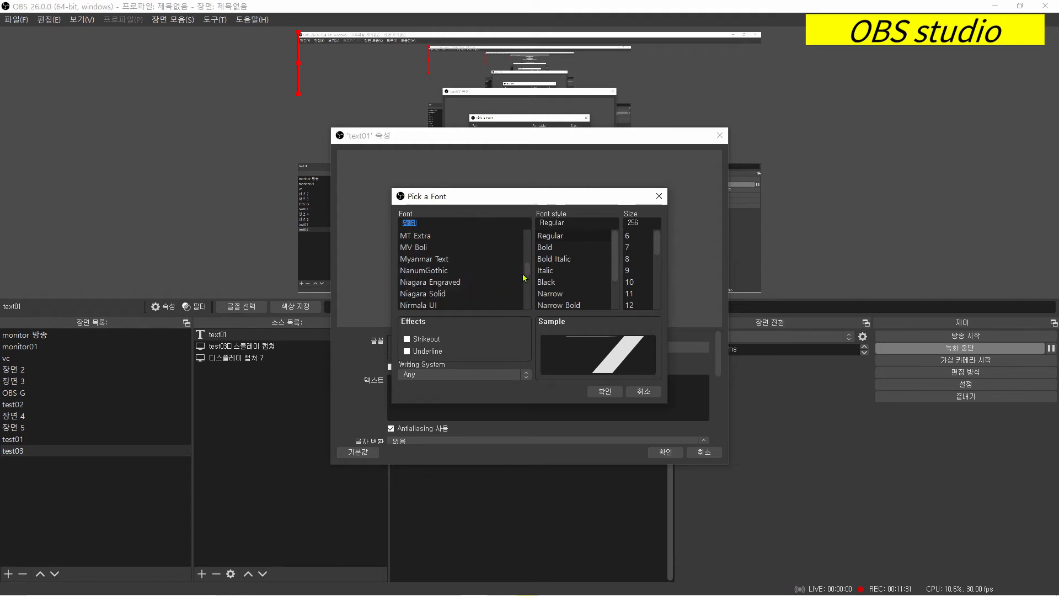
scroll(485, 292, down, 3)
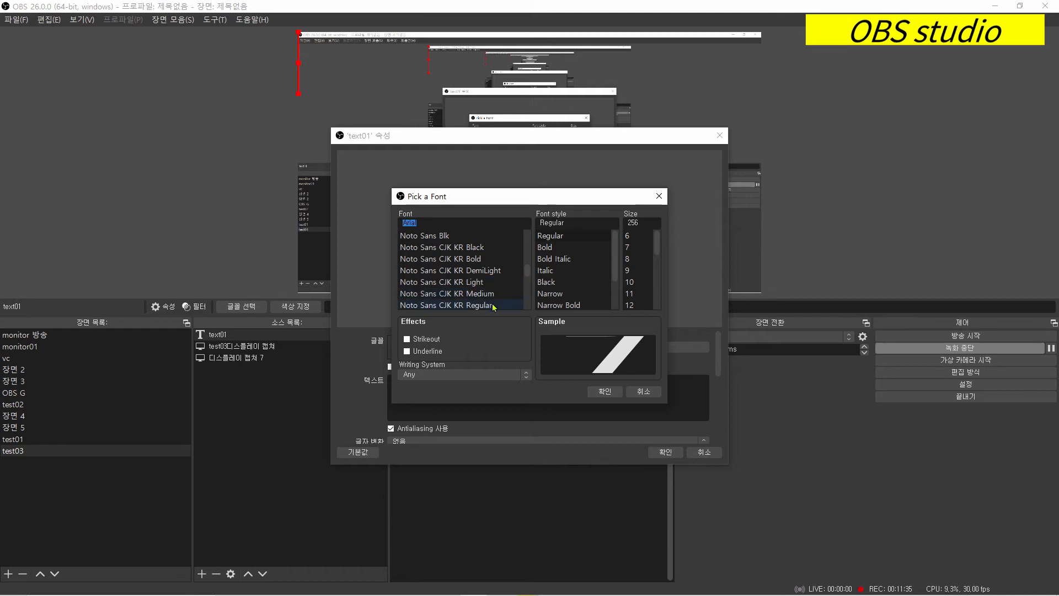
click(495, 305)
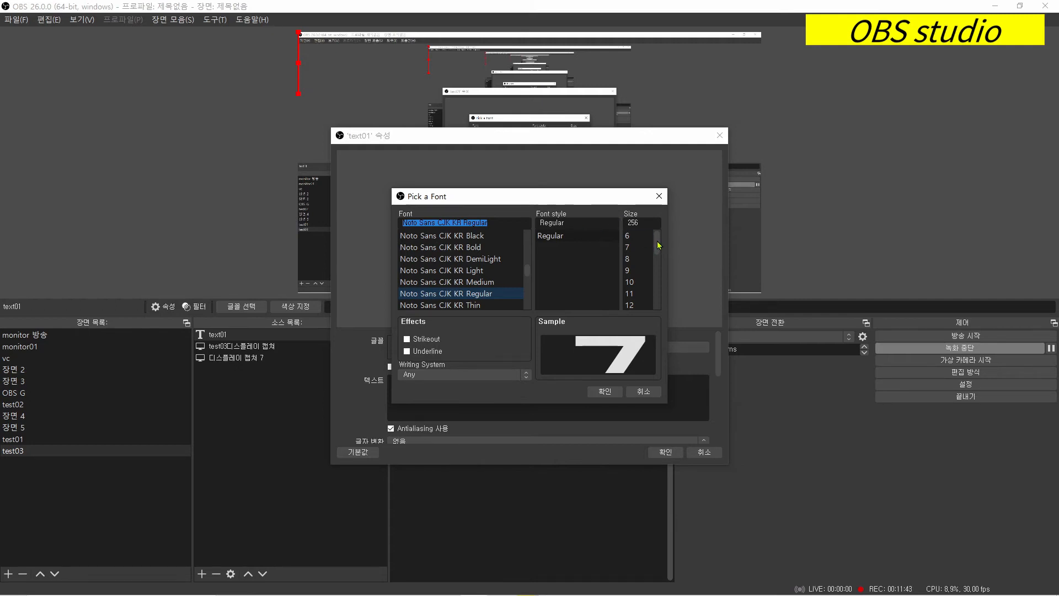
drag(658, 245, 659, 307)
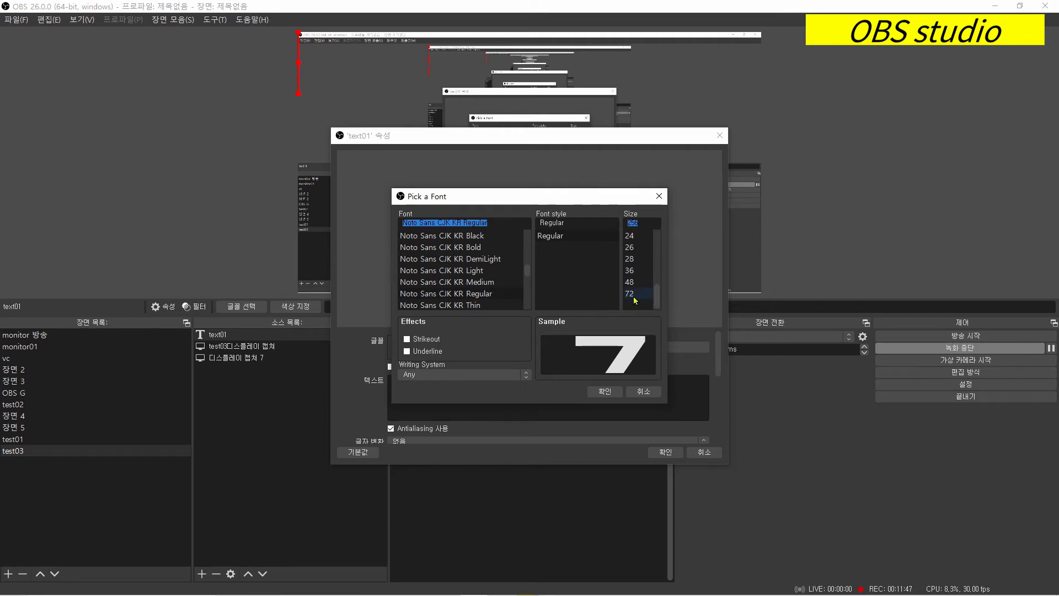
click(635, 299)
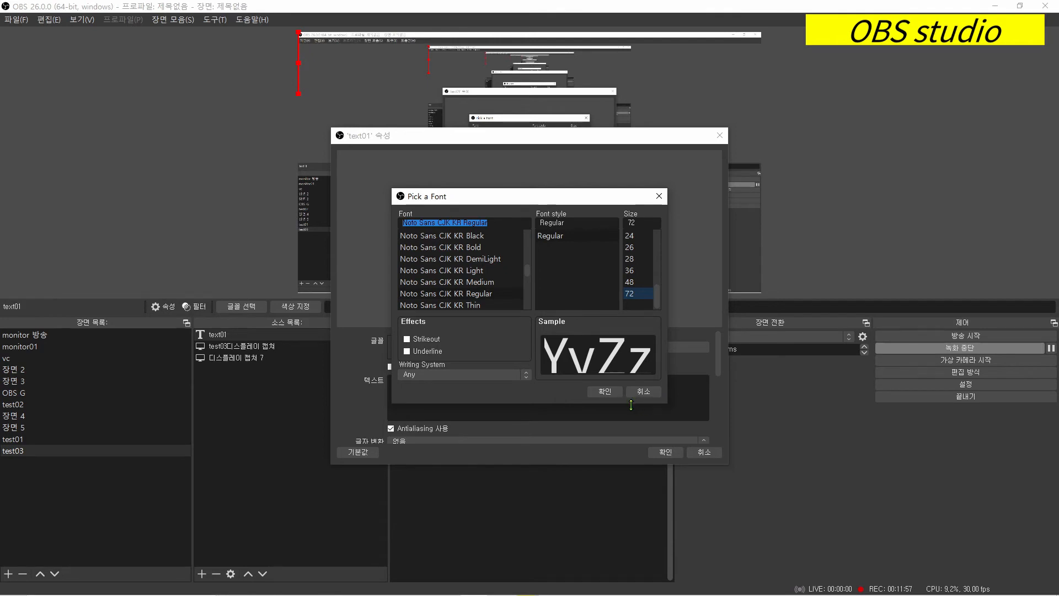
click(606, 391)
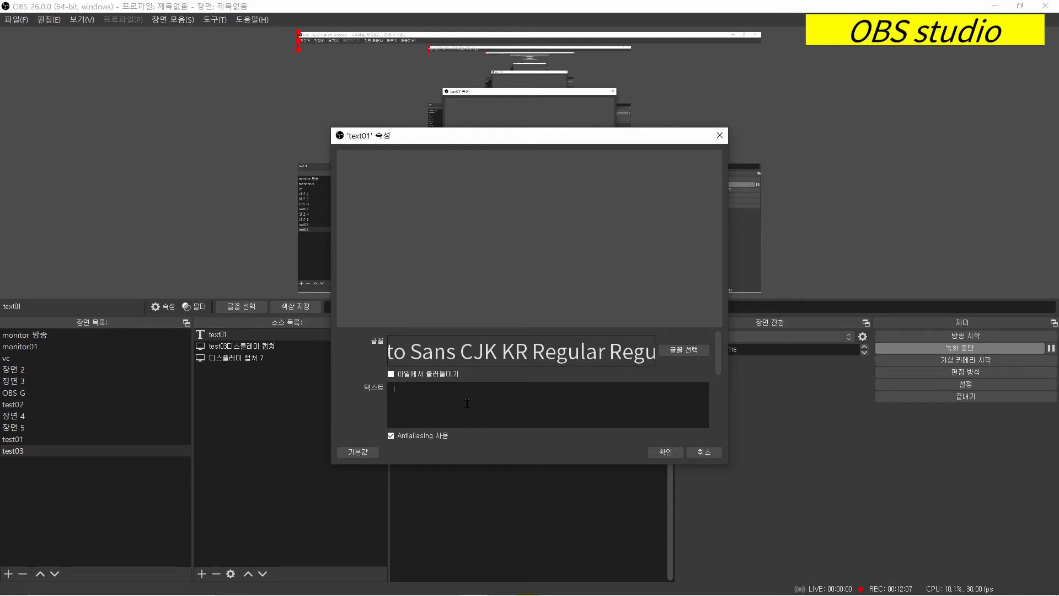
- Enter "text" as the content of the text01 source and accept its properties
text(text)
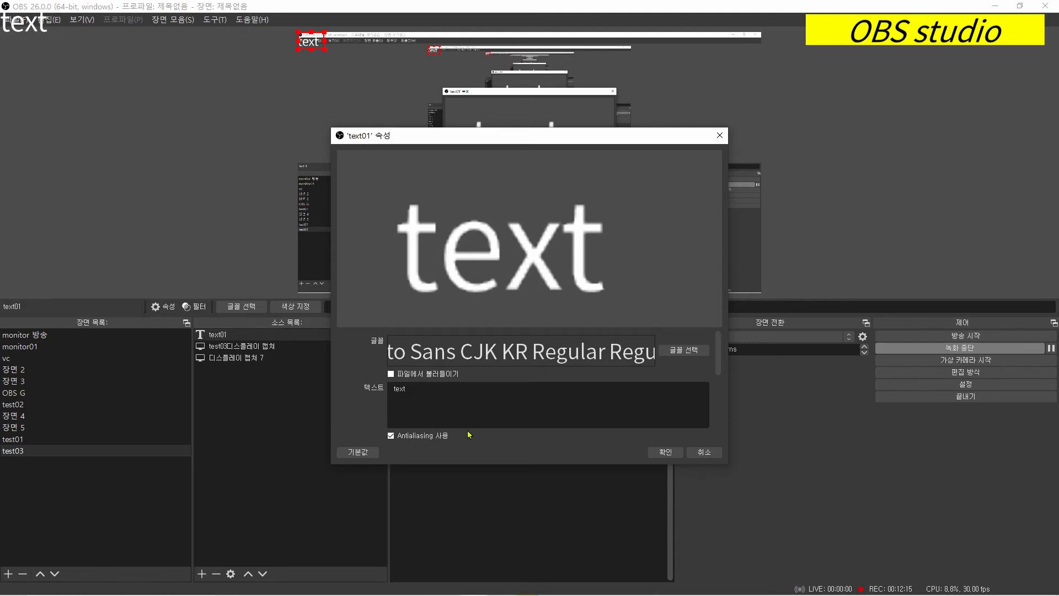
click(666, 453)
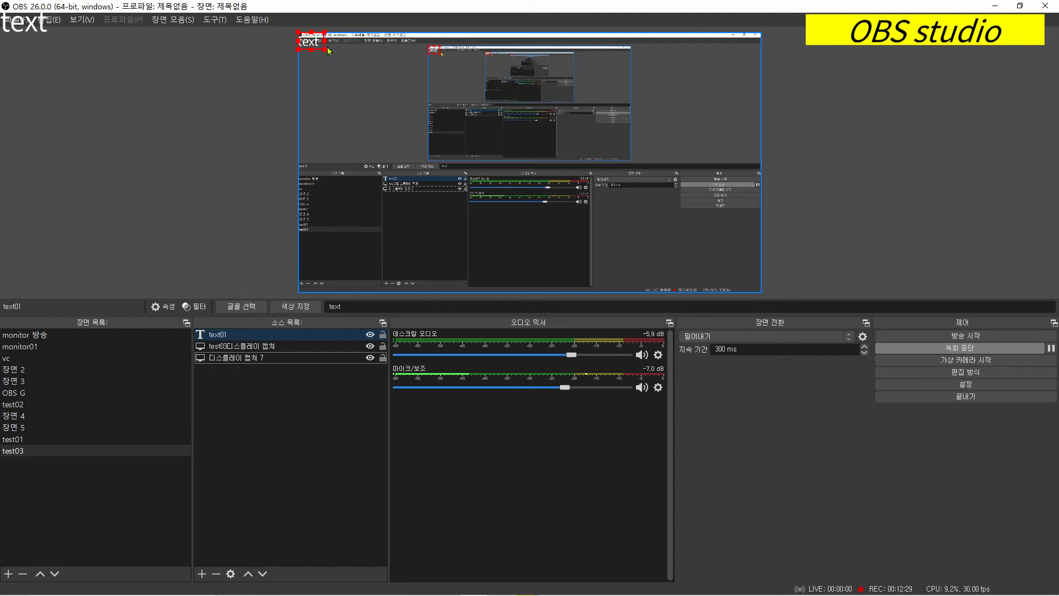
- Enlarge the text01 source in the preview and move it slightly inward from the canvas's upper-left corner
drag(327, 50, 374, 97)
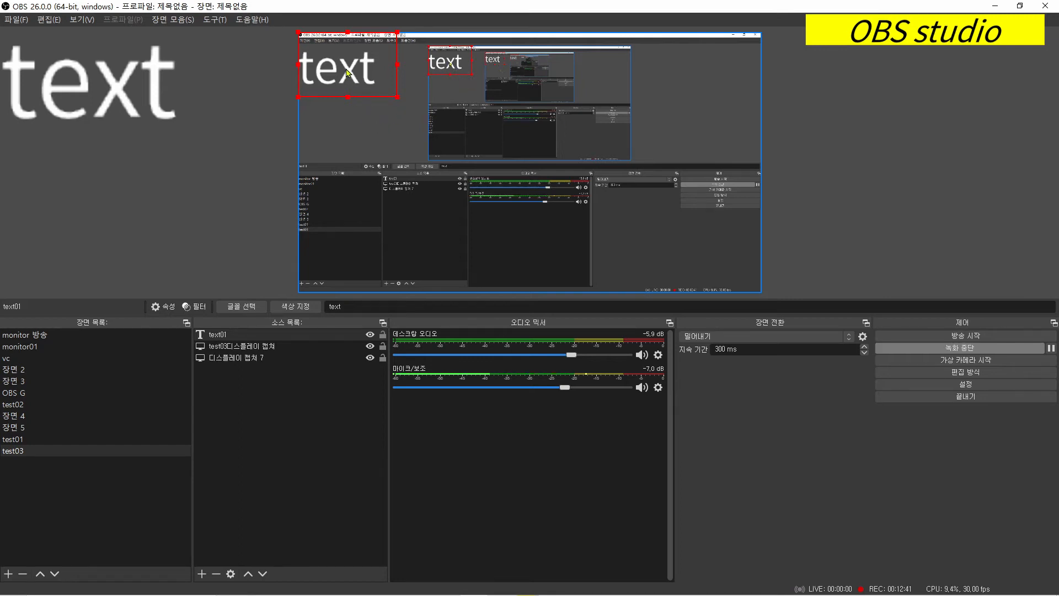
drag(344, 67, 366, 84)
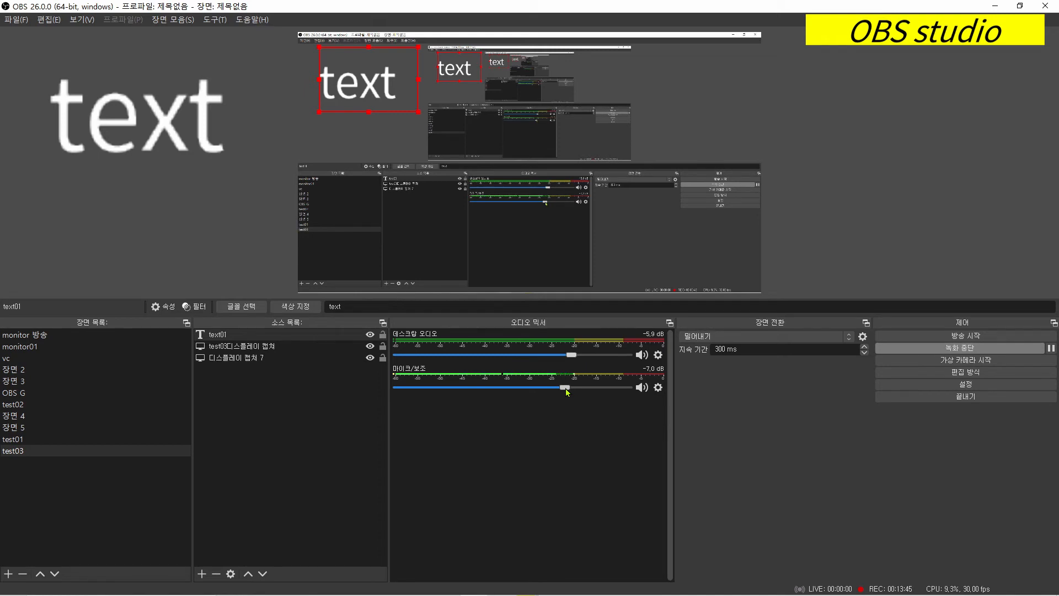
- Adjust the 마이크/보조 volume in the audio mixer to -3.2 dB
mouse_move(566, 392)
mouse_down()
mouse_move(473, 392)
mouse_move(589, 399)
mouse_move(495, 399)
mouse_move(582, 400)
mouse_move(556, 399)
mouse_up()
drag(557, 392, 593, 393)
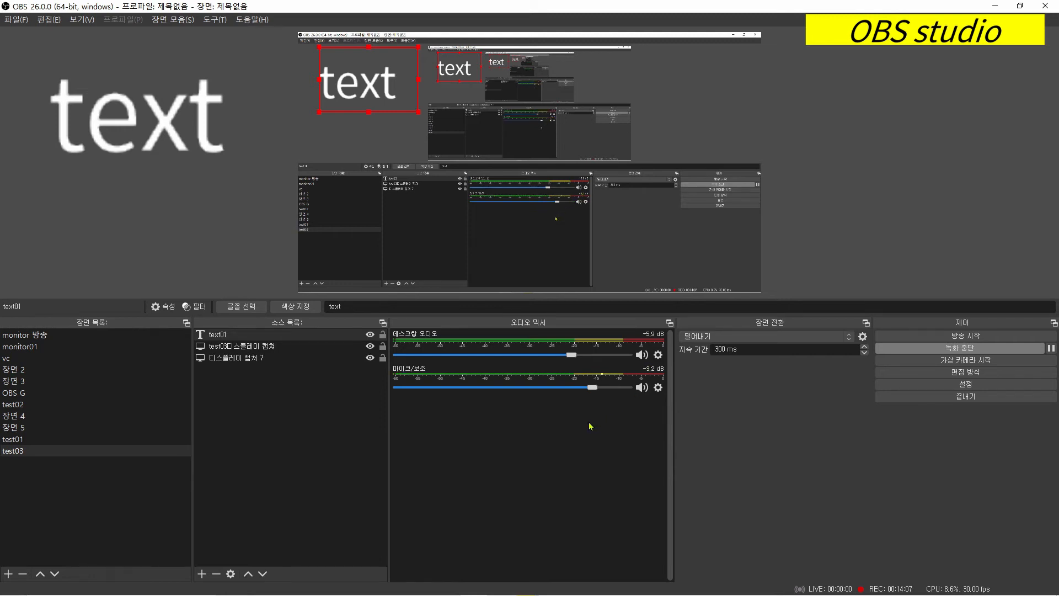
- Examine the 마이크/보조 audio filters: the filter types that can be added and the noise suppression, first compressor and limiter settings
click(658, 388)
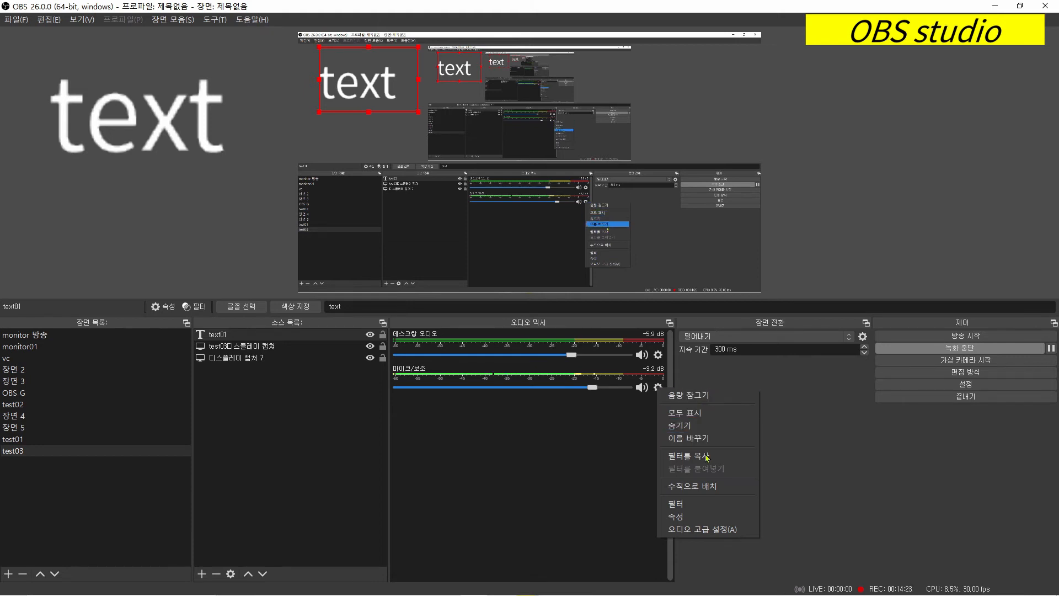
click(704, 509)
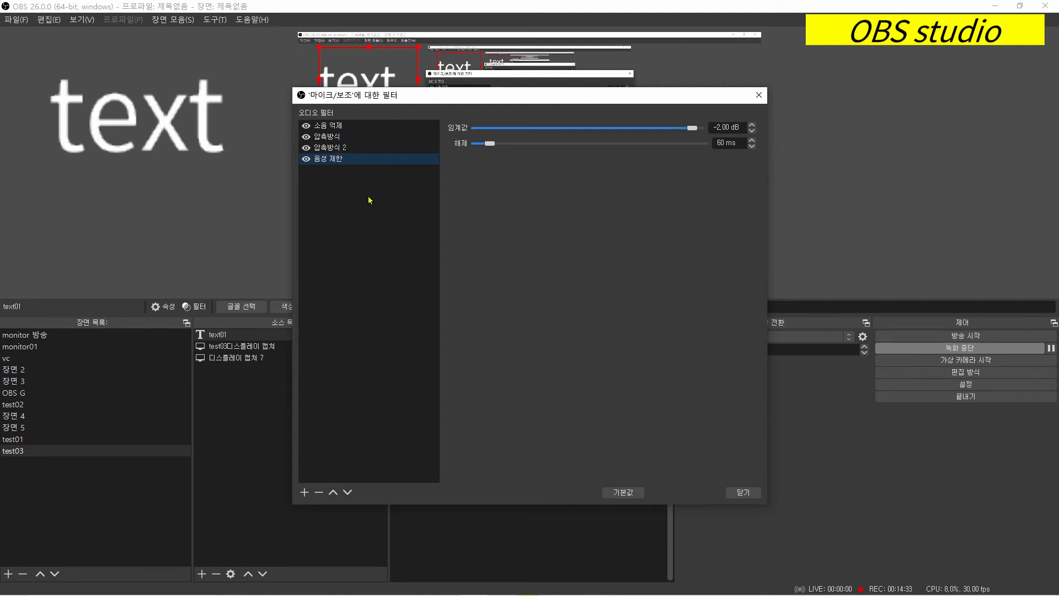
click(305, 493)
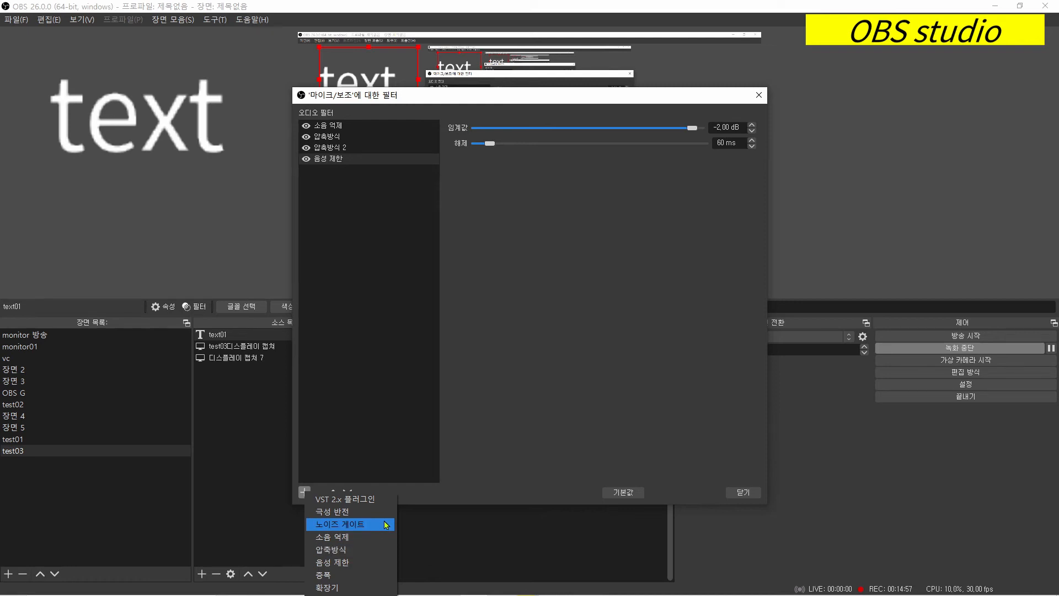
click(397, 365)
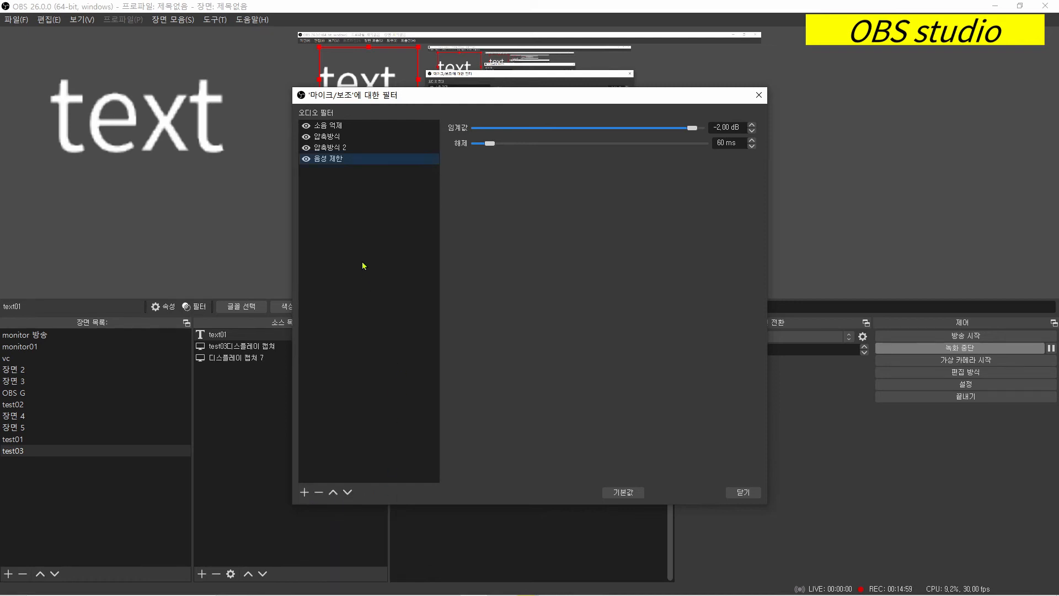
click(353, 131)
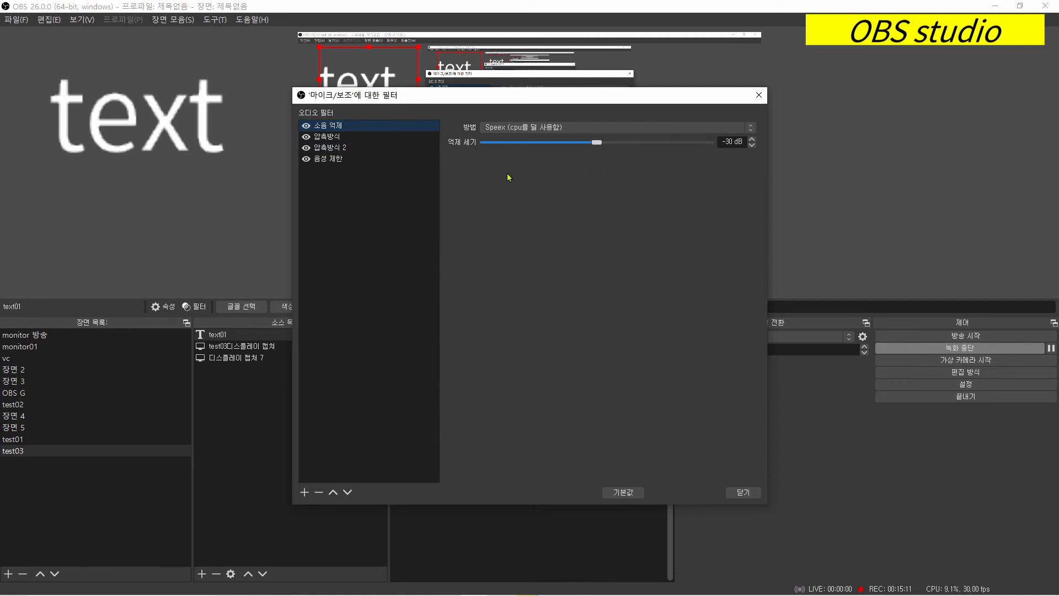
click(357, 137)
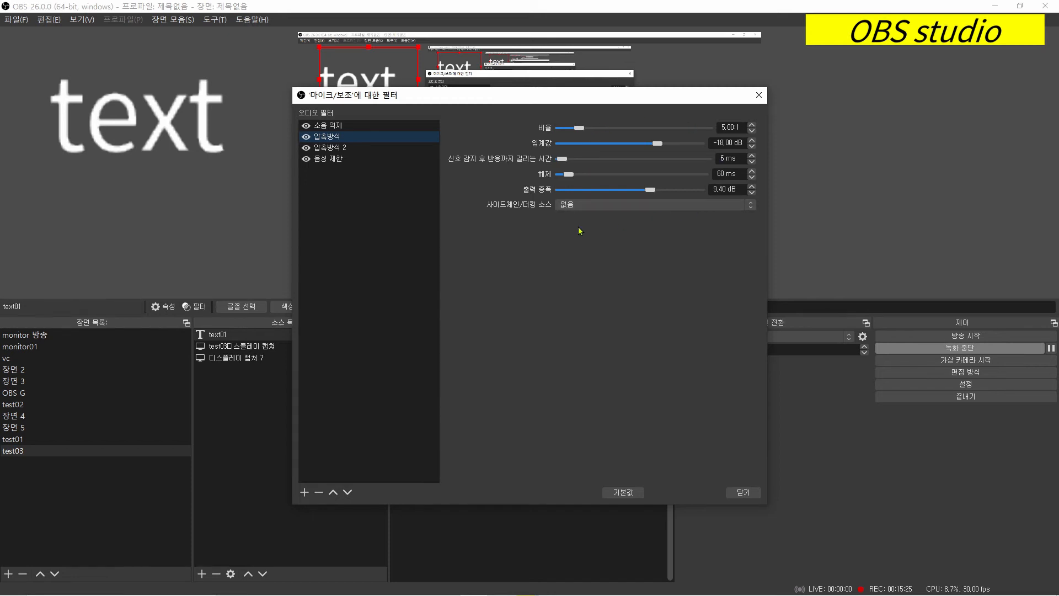
click(346, 160)
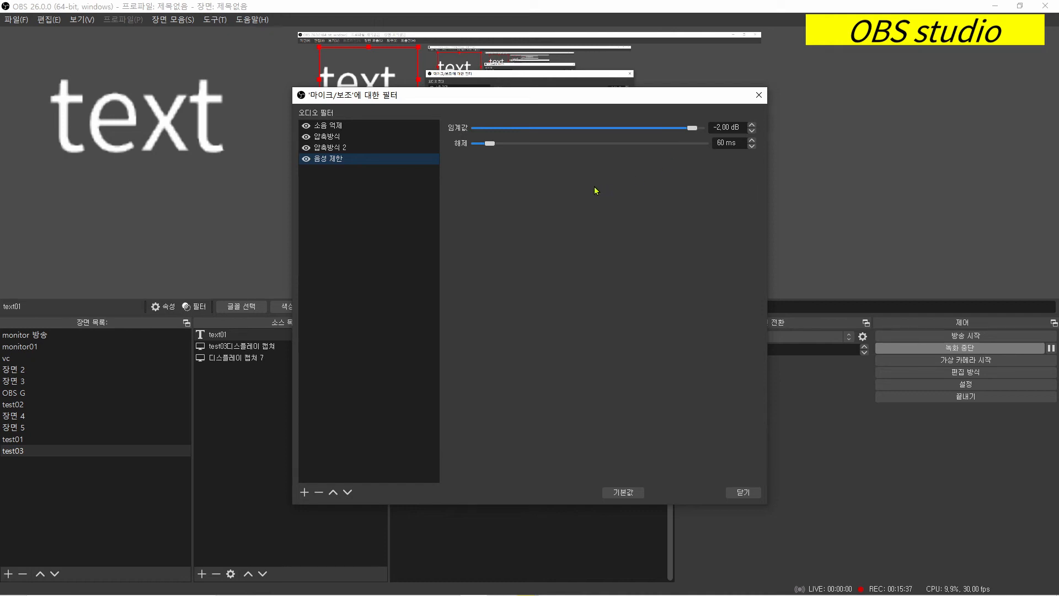
- Close the 마이크/보조 audio filters and look at the available scene transition types
click(744, 493)
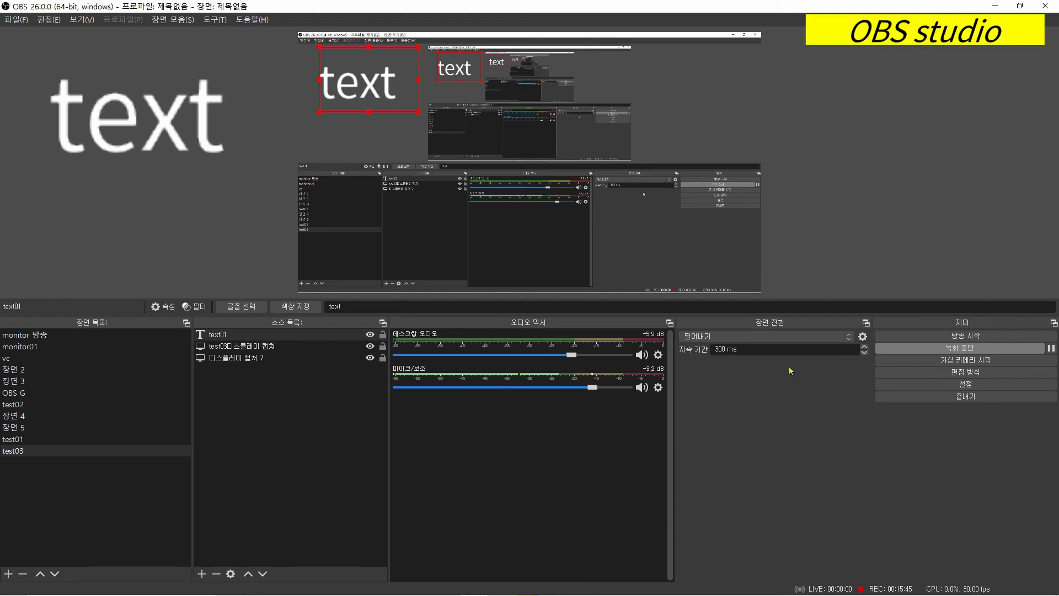
click(795, 336)
- Open the program settings and examine the general options through to the multiview section
click(941, 385)
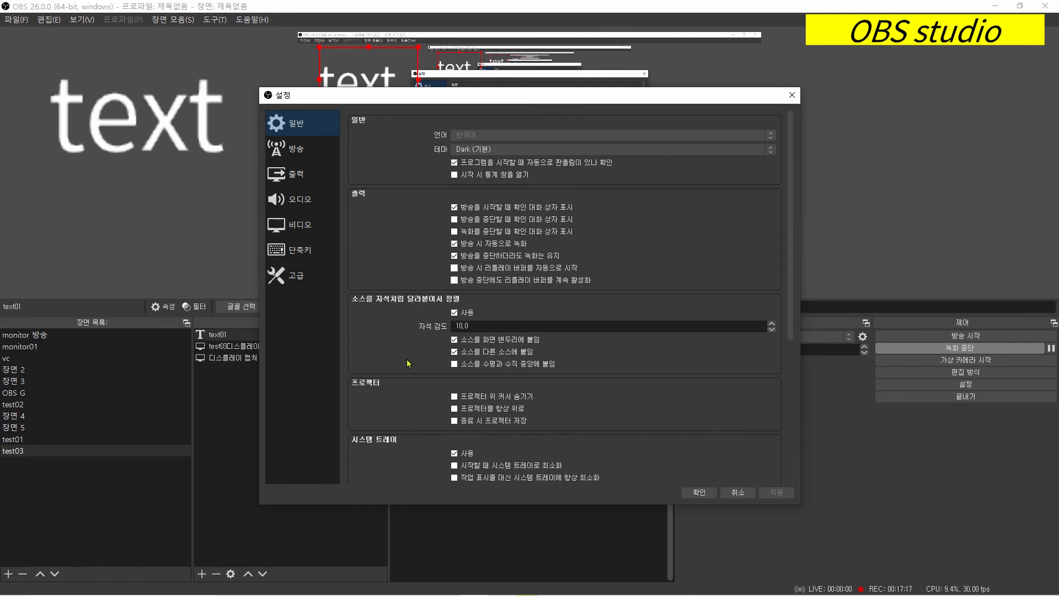
scroll(408, 361, down, 3)
scroll(408, 360, down, 2)
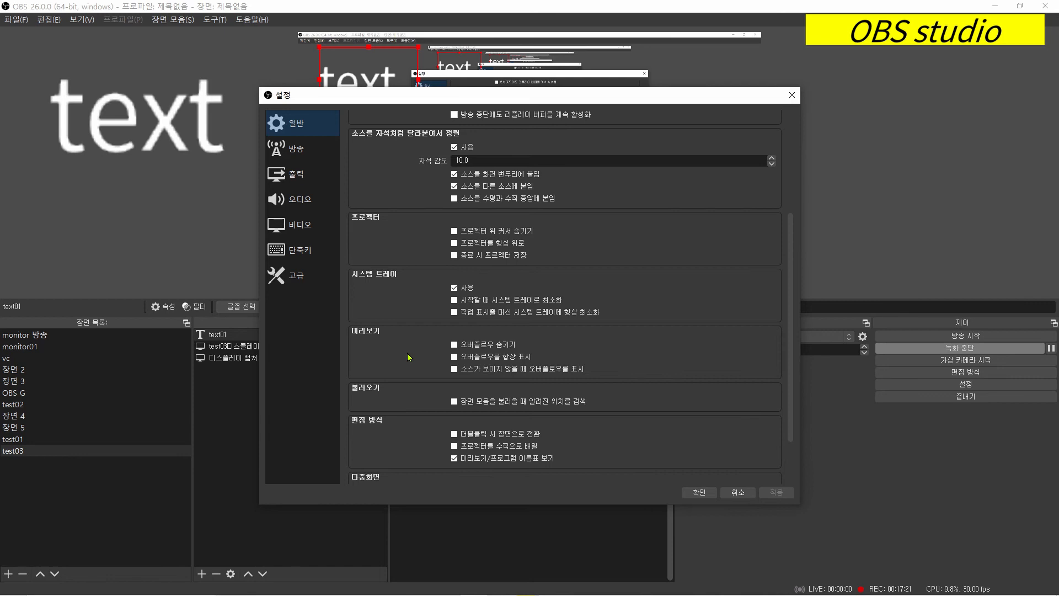
scroll(409, 357, down, 2)
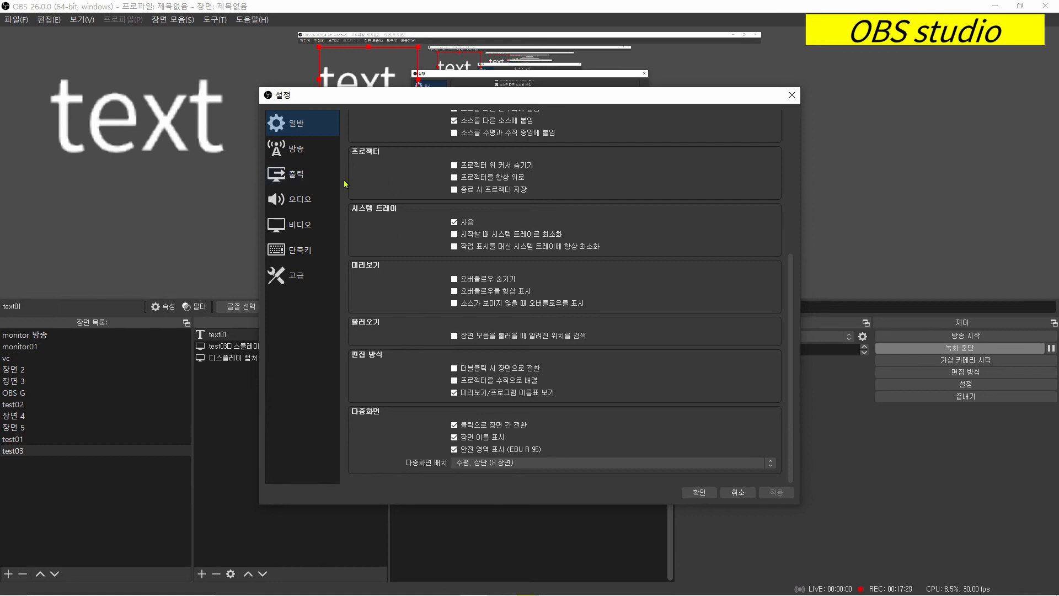
- Examine the streaming settings, including the choices available for the service and the server
click(306, 150)
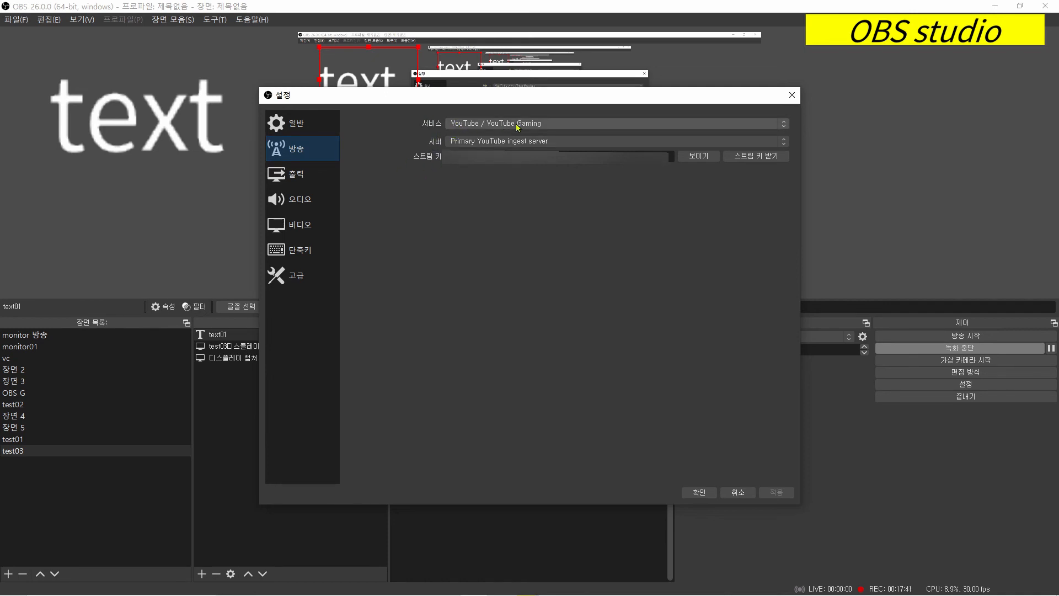
click(570, 124)
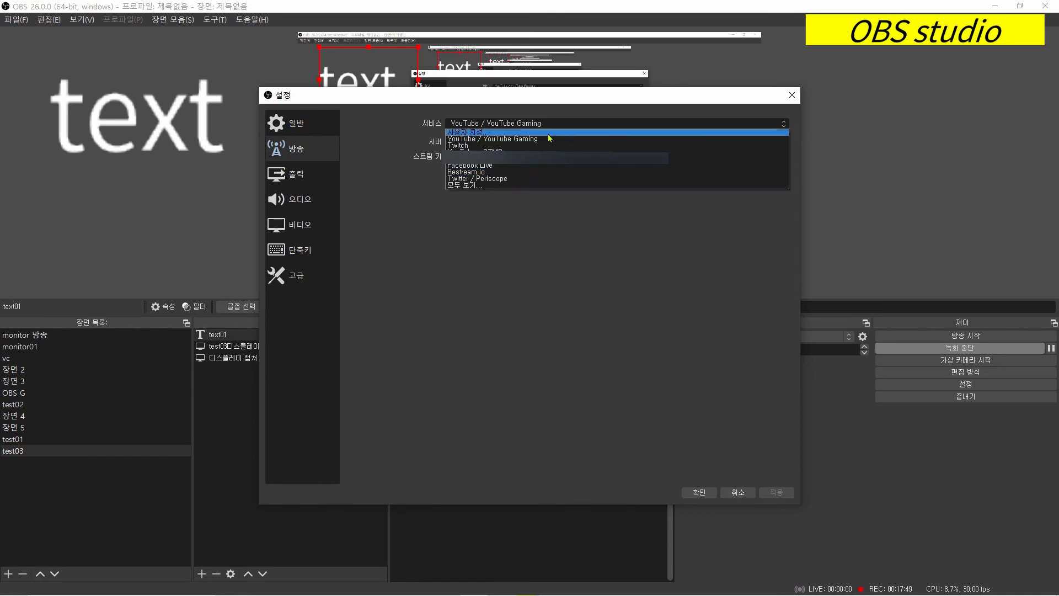
click(558, 121)
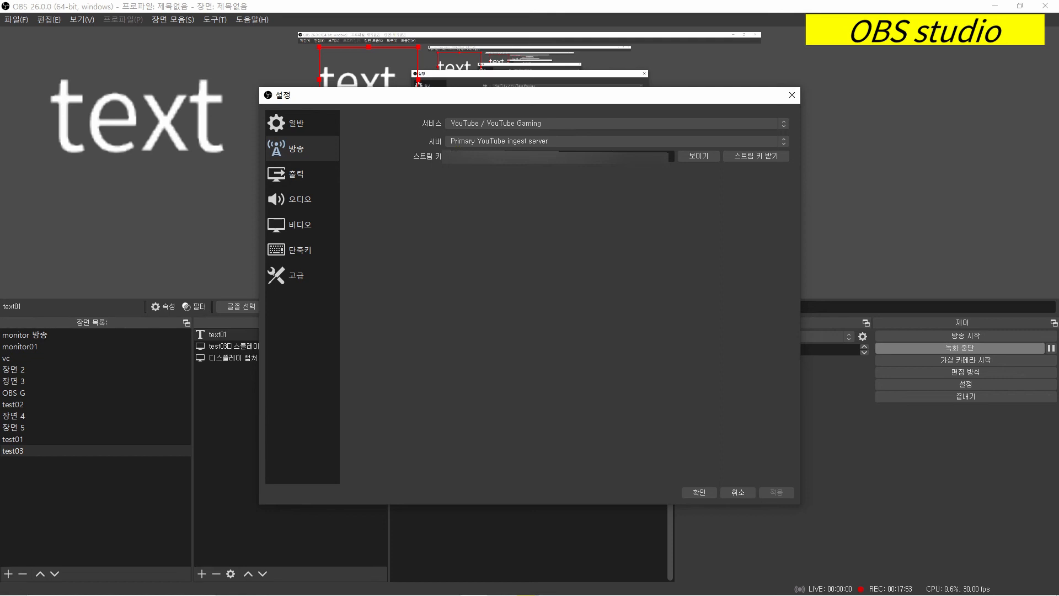
click(571, 143)
click(569, 143)
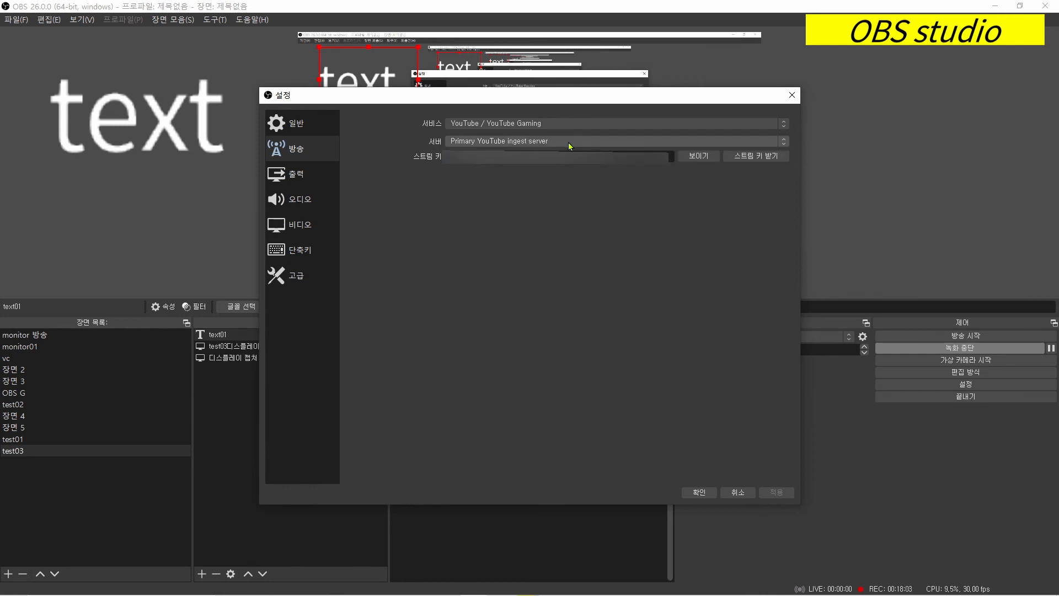
click(568, 142)
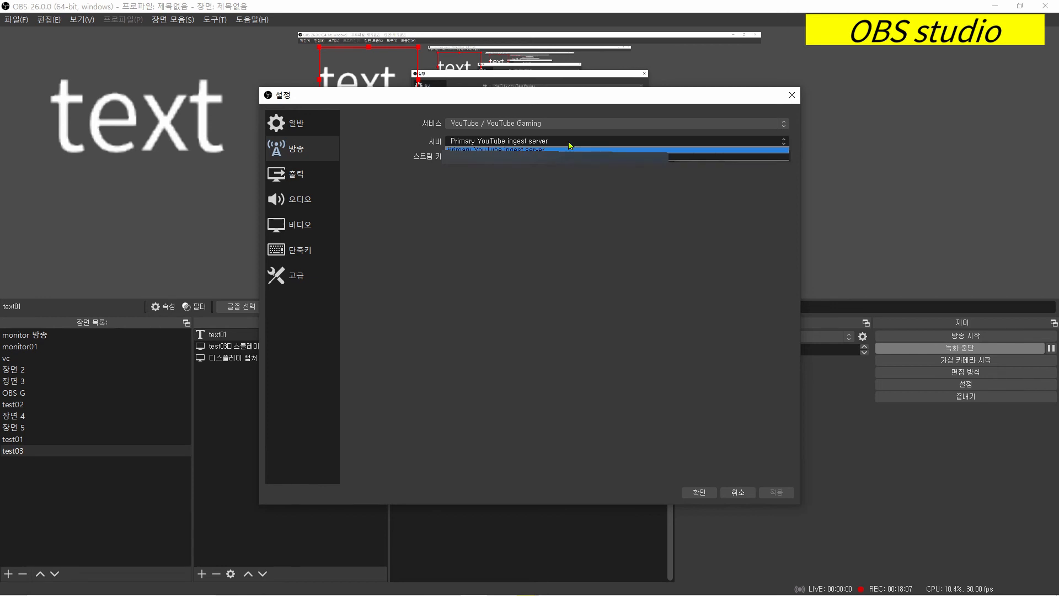
click(570, 142)
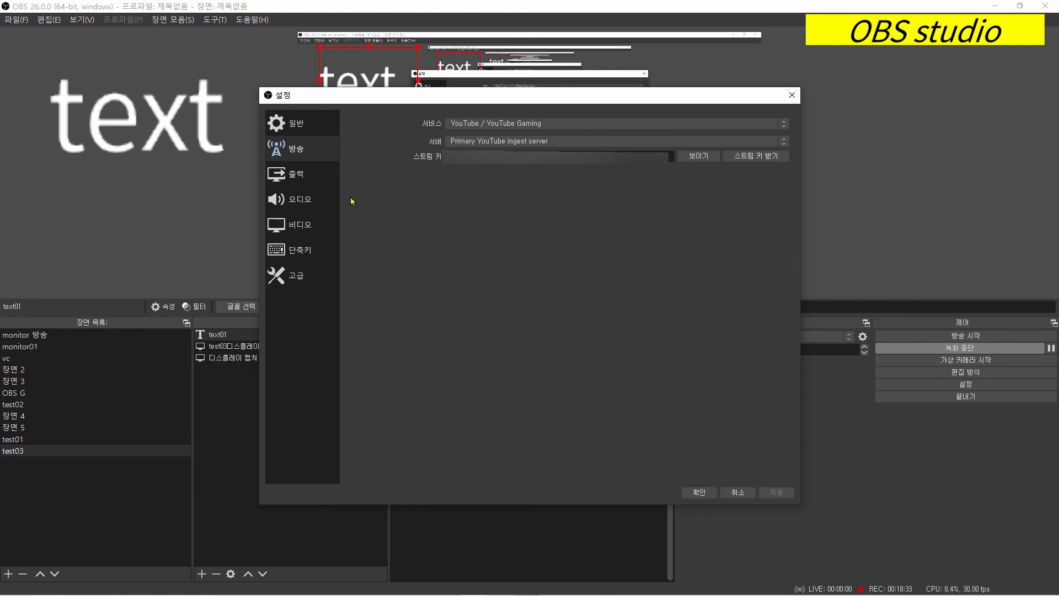
- Examine the output settings for streaming, recording, audio and replay buffer, including the rate control choices for streaming
click(314, 184)
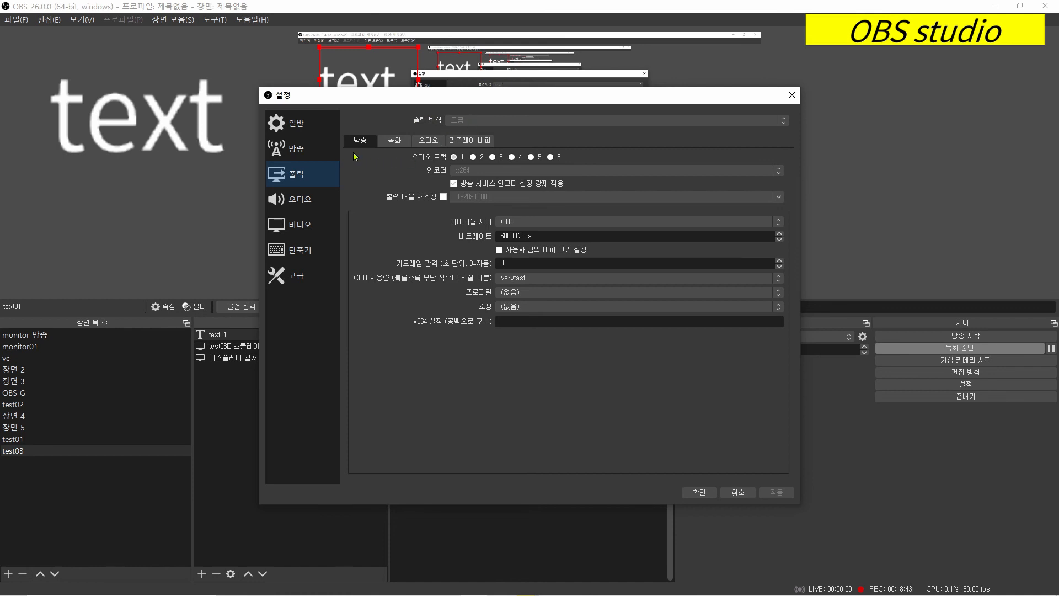
click(392, 145)
click(427, 142)
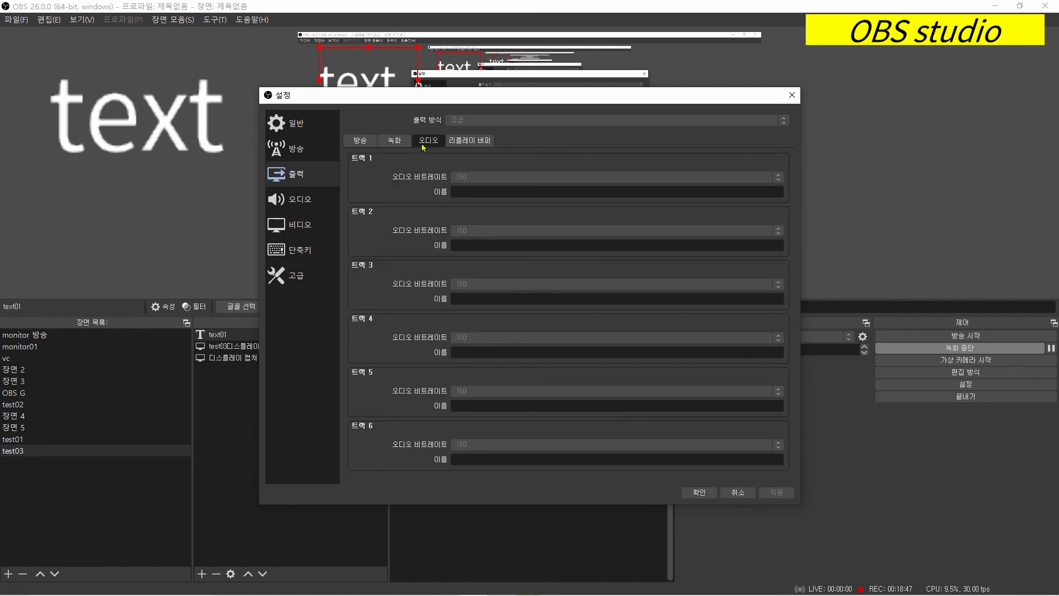
click(470, 145)
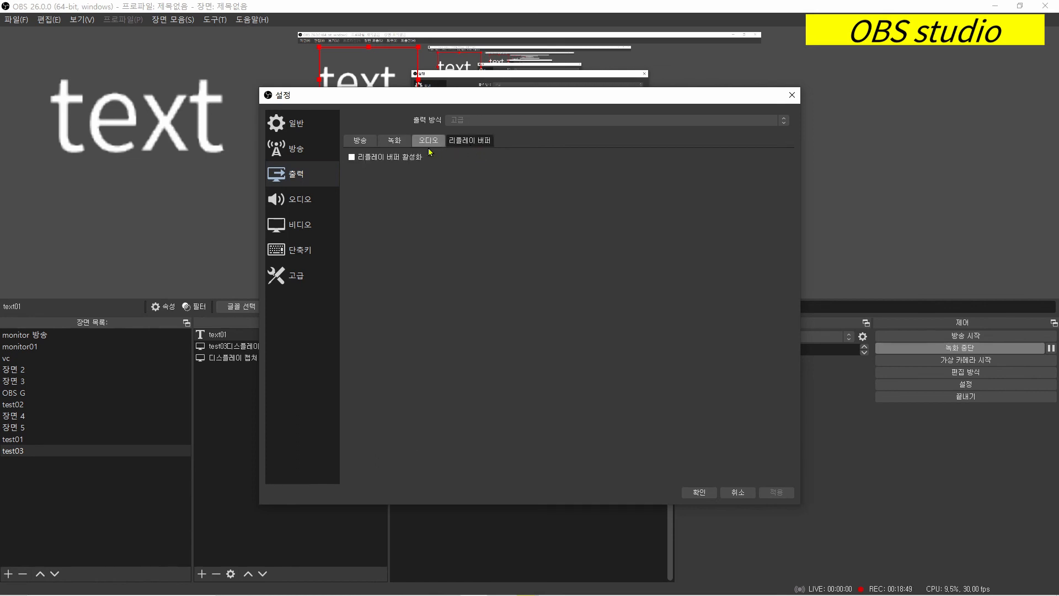
click(366, 142)
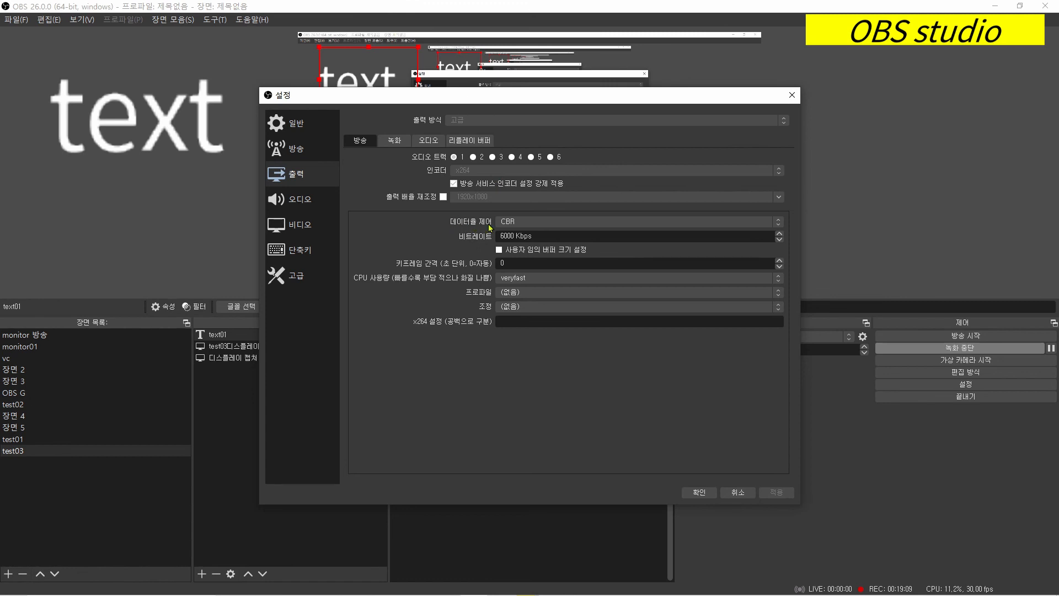
click(537, 224)
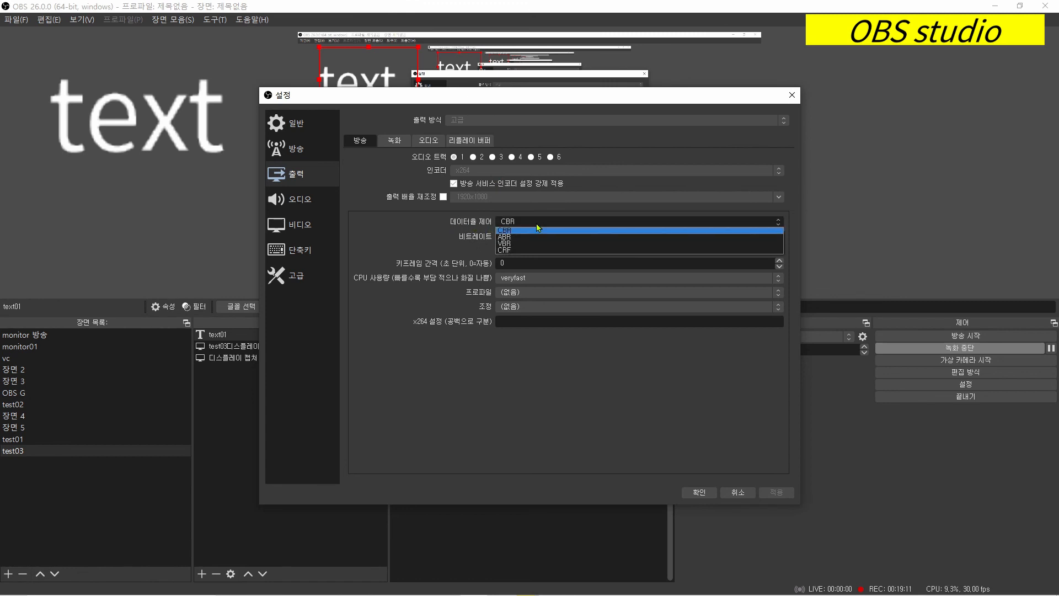
click(536, 225)
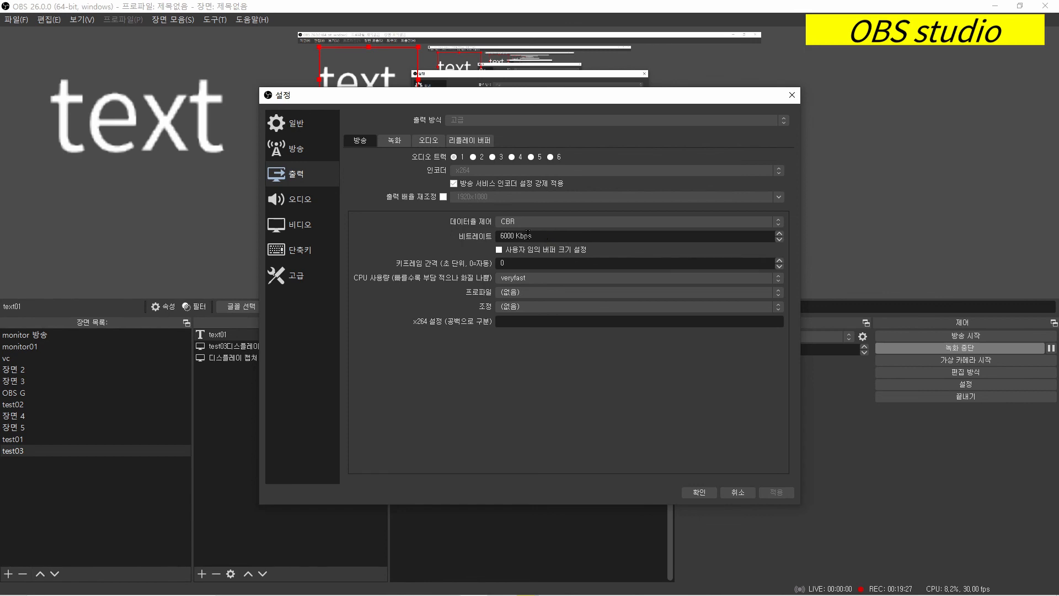
- Examine the audio settings: the desktop and 마이크/보조 audio device choices and the per-source push-to-mute and push-to-talk options
click(301, 201)
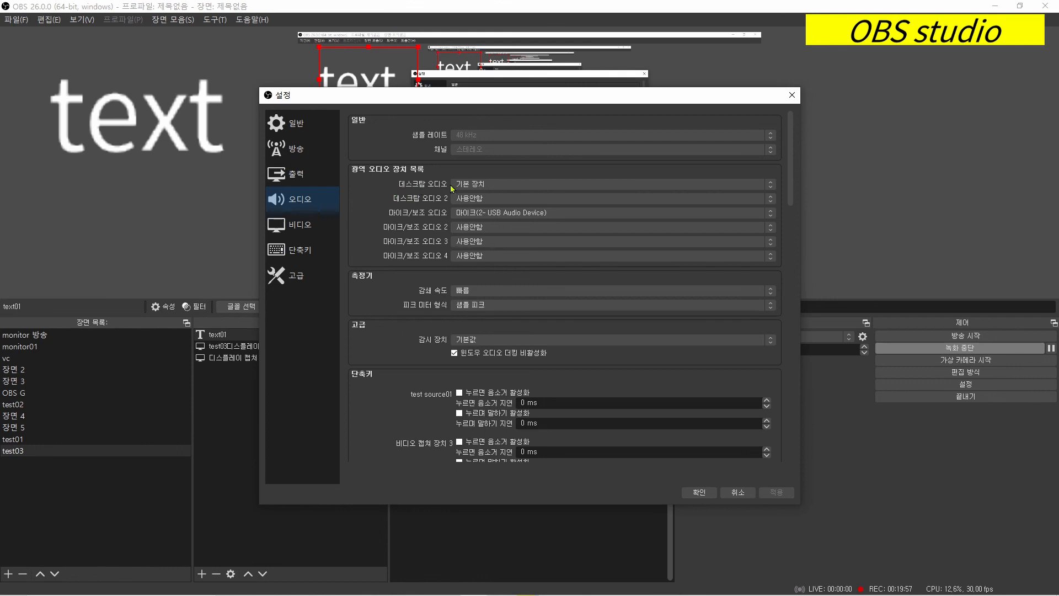
click(506, 187)
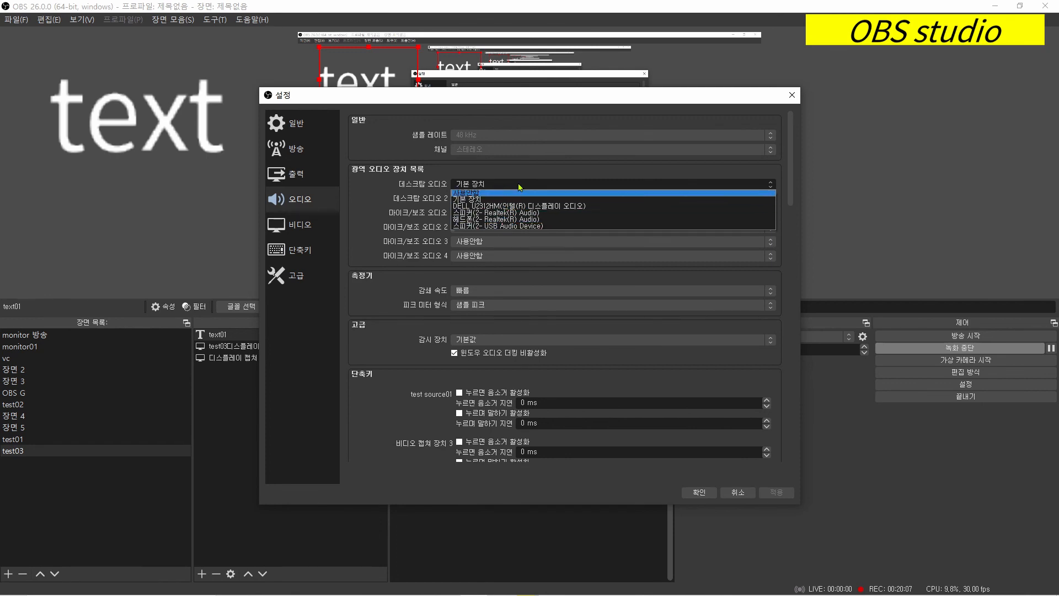
click(520, 187)
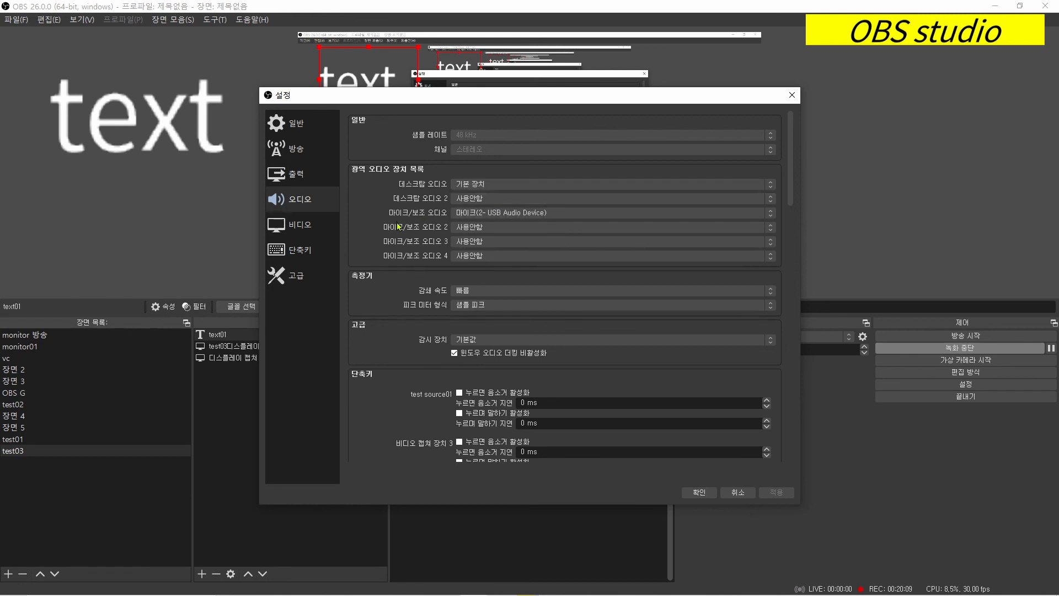
click(554, 215)
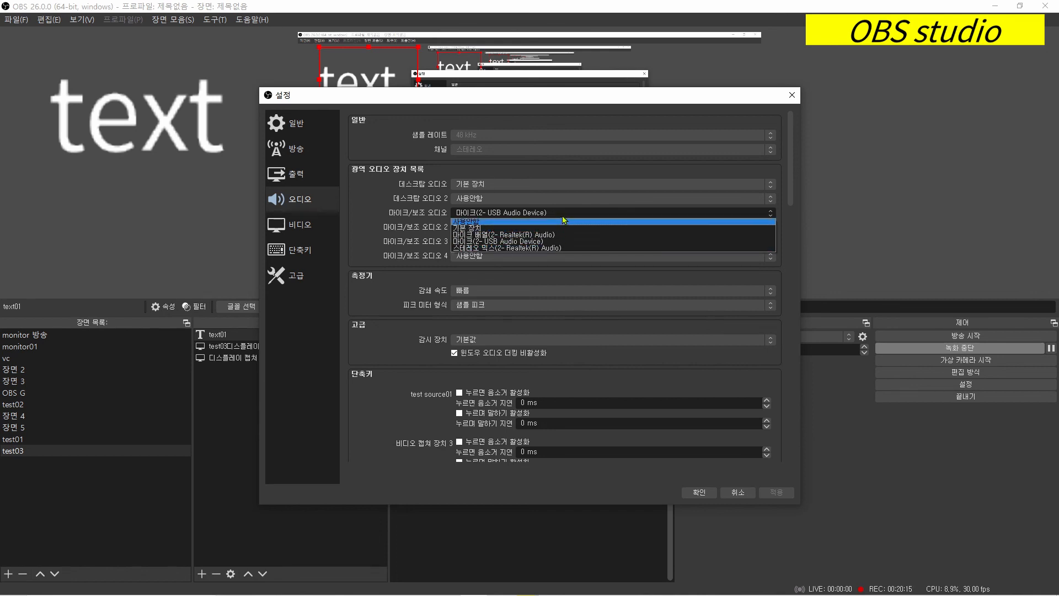
click(565, 213)
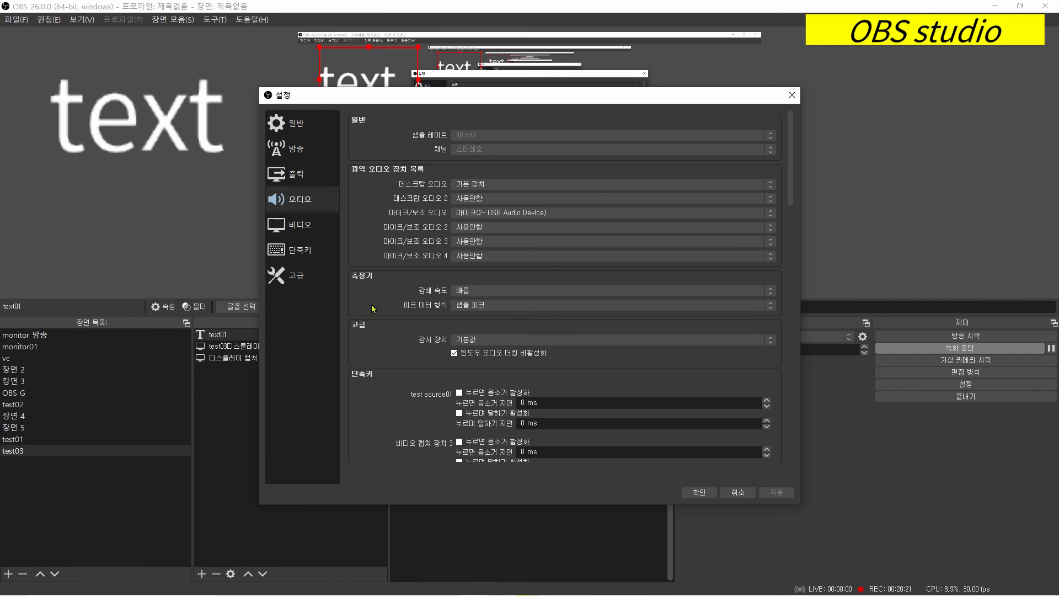
scroll(370, 310, down, 7)
scroll(380, 310, down, 2)
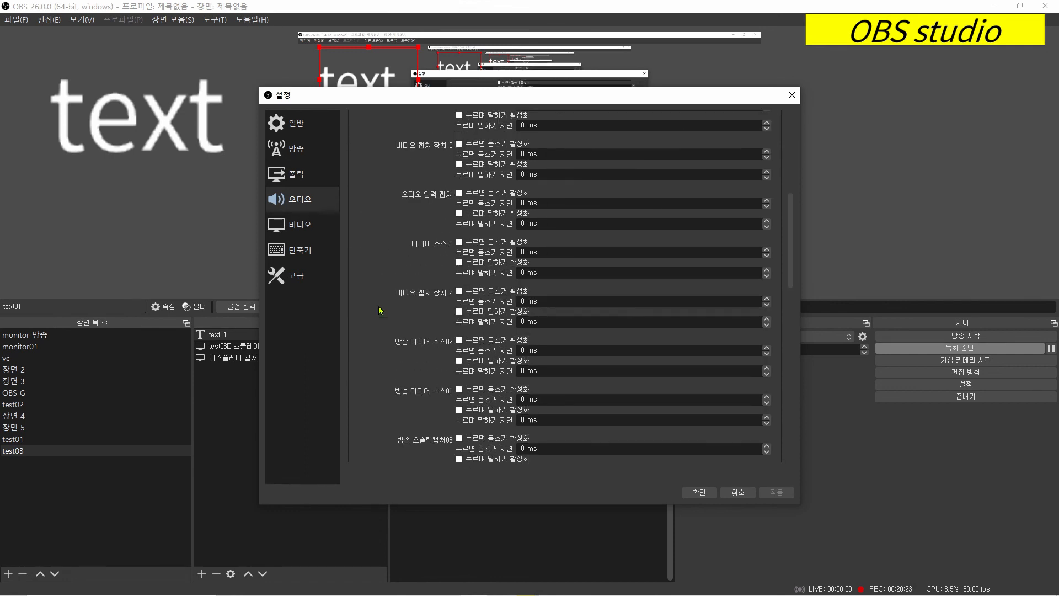
scroll(380, 310, down, 15)
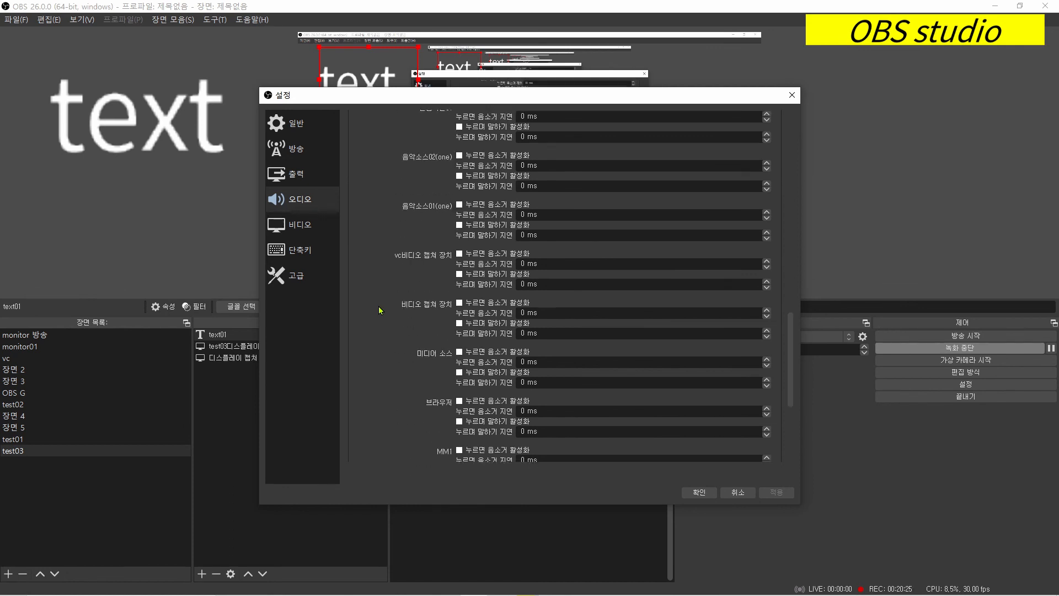
scroll(380, 310, up, 6)
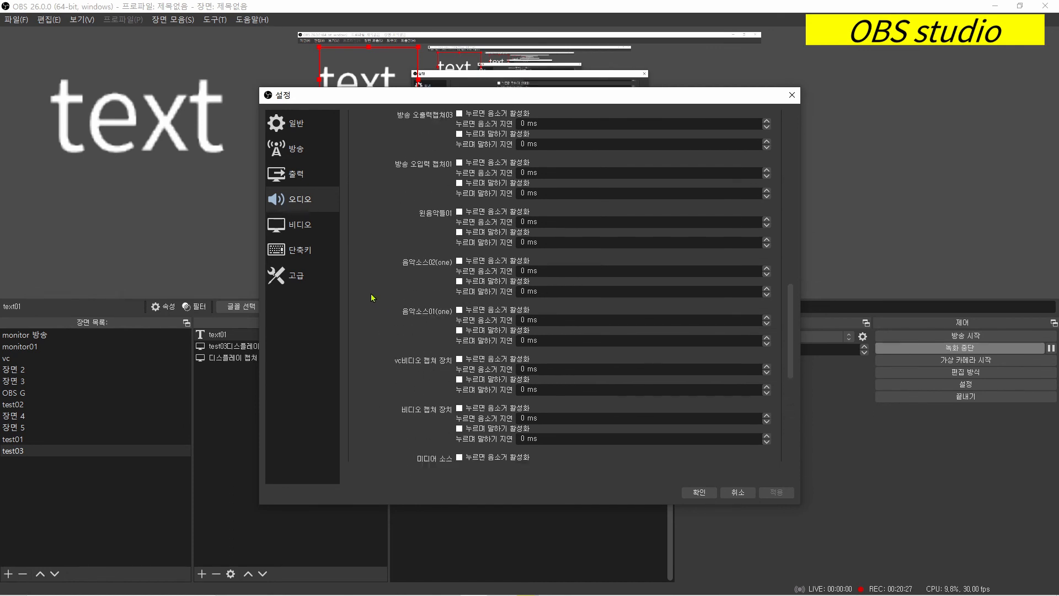
- Examine the video, hotkey and advanced settings, and close the settings without saving
click(337, 226)
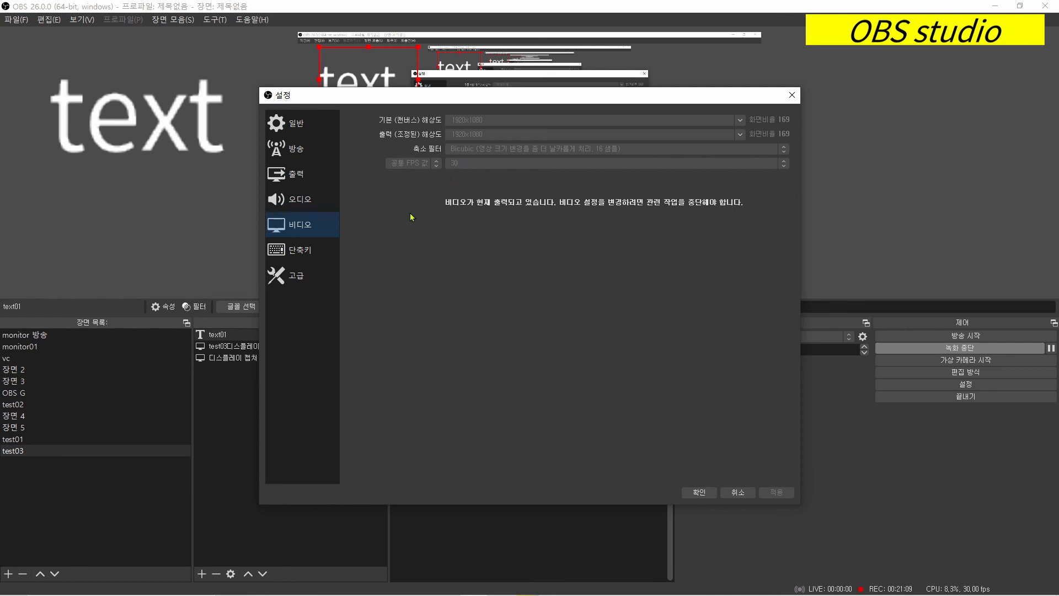
click(310, 255)
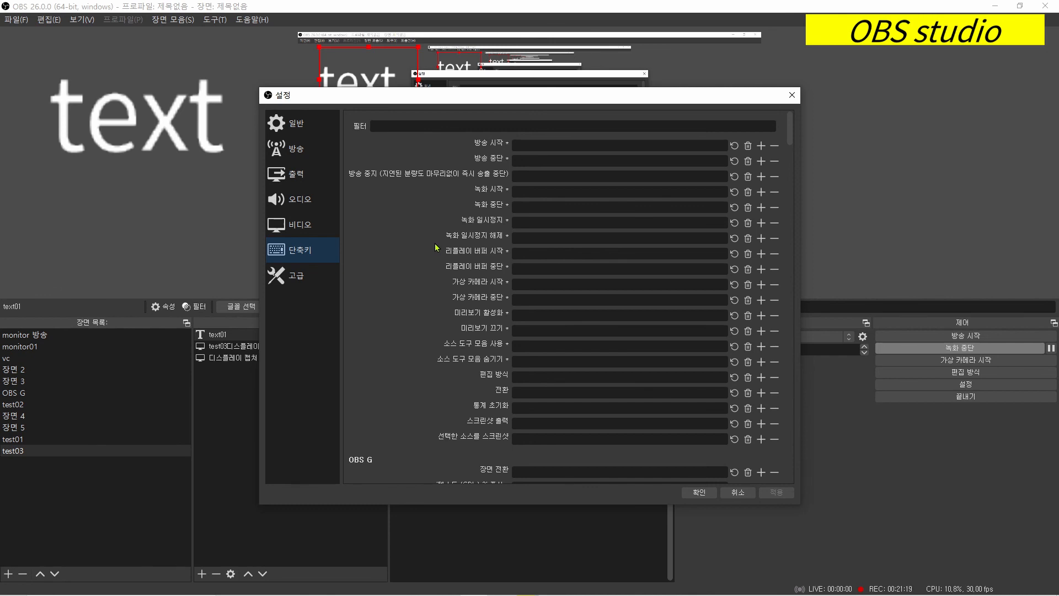
click(305, 276)
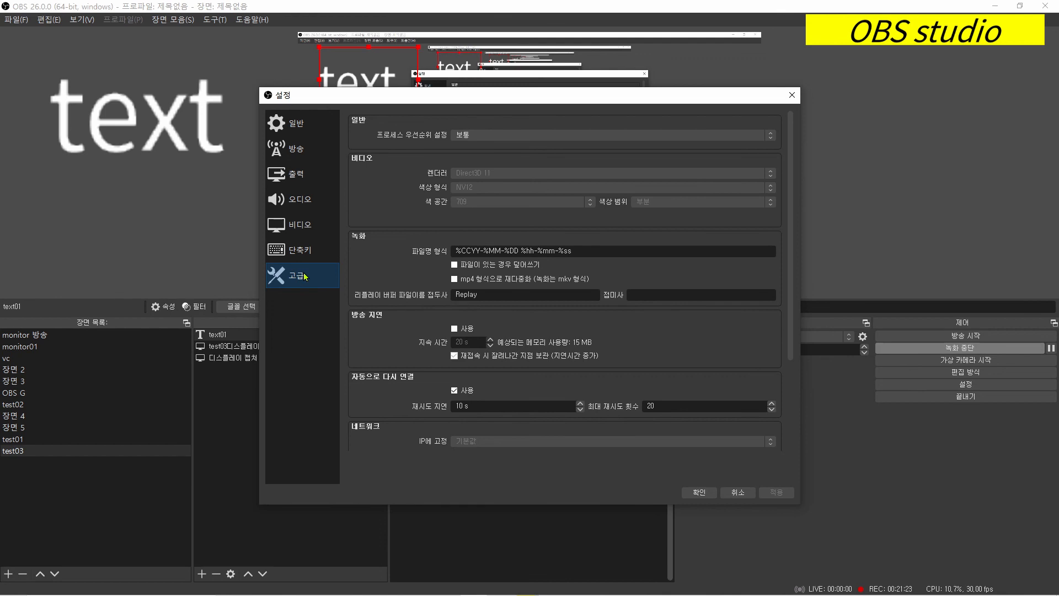
scroll(384, 275, down, 3)
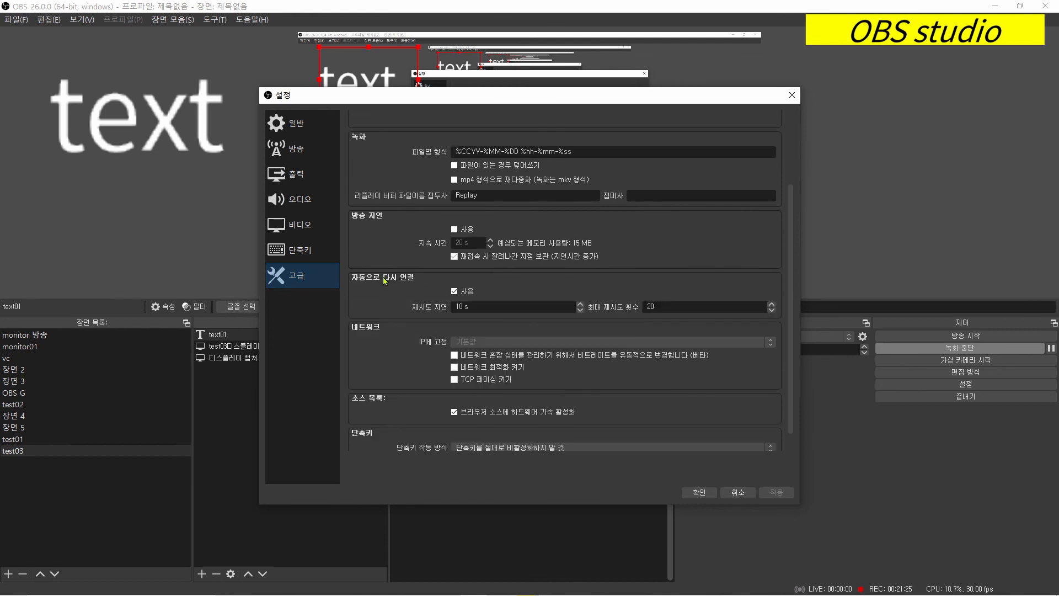
scroll(385, 283, up, 3)
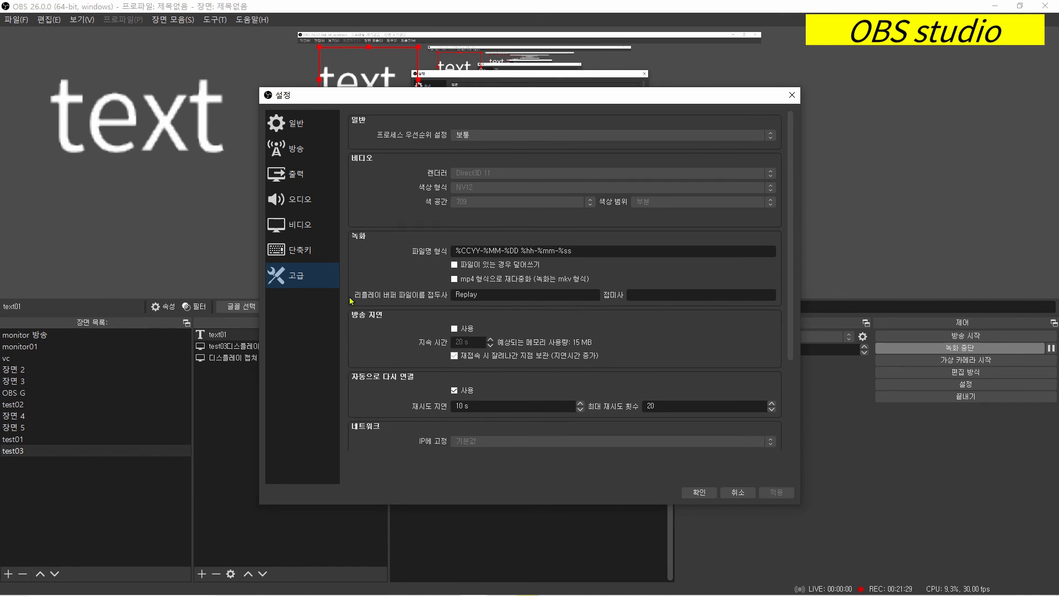
click(737, 493)
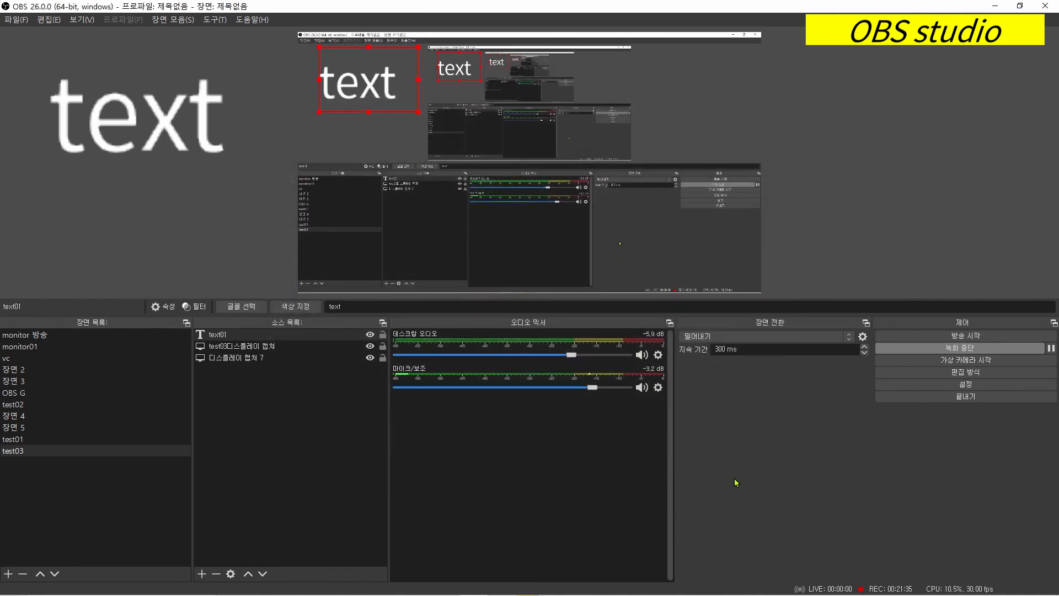
- Call up the broadcast start confirmation and dismiss it, and switch studio mode on and back off
click(934, 336)
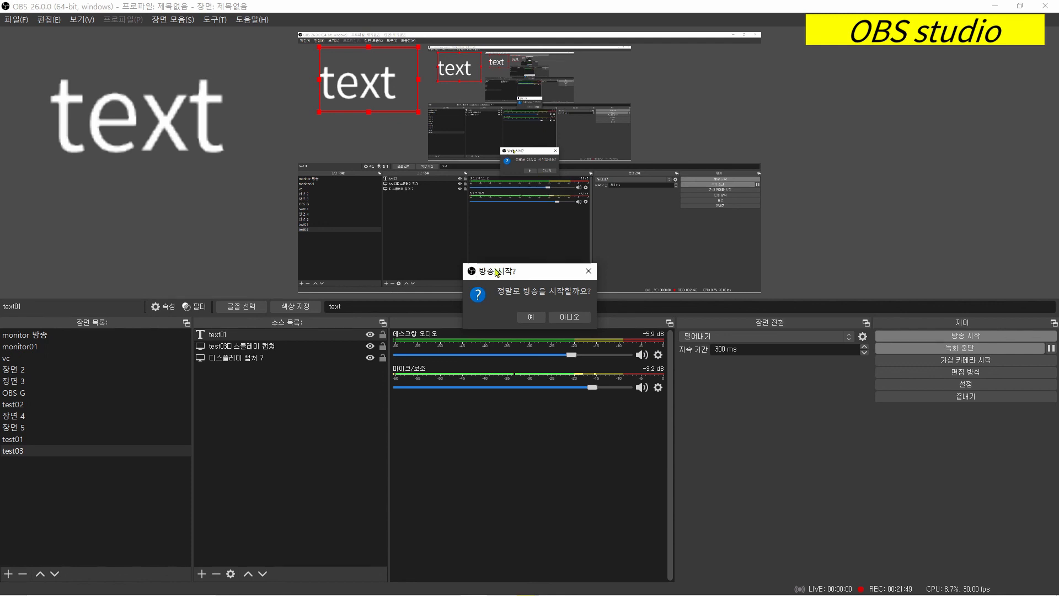
click(589, 270)
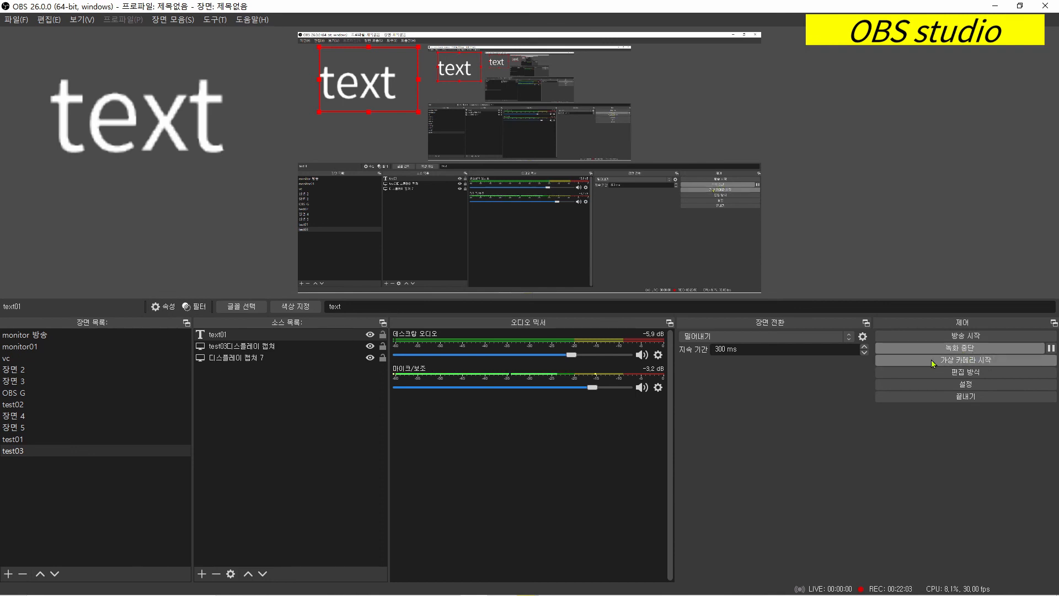
click(982, 372)
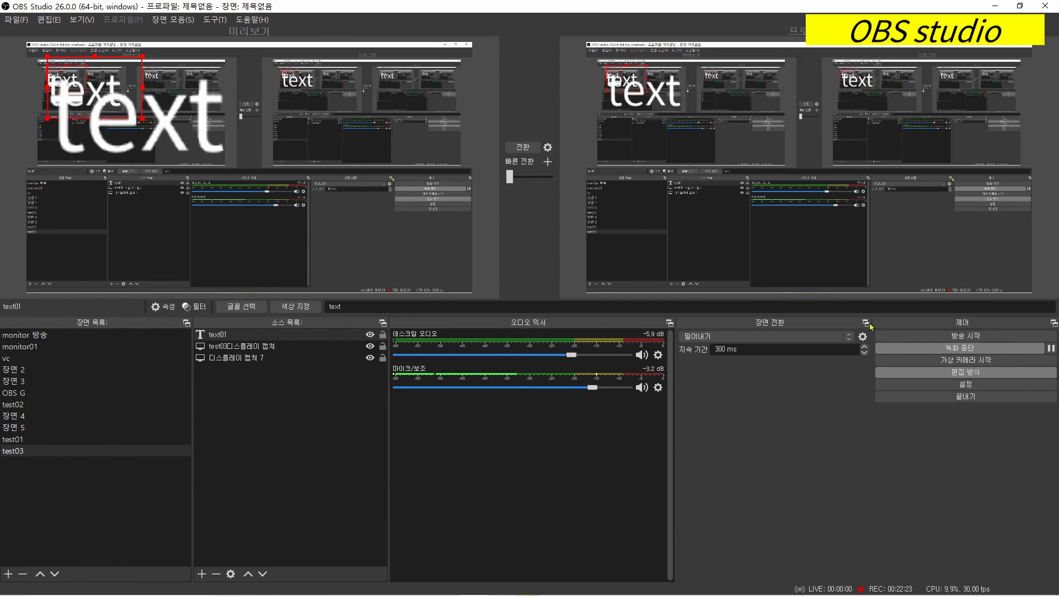
click(927, 375)
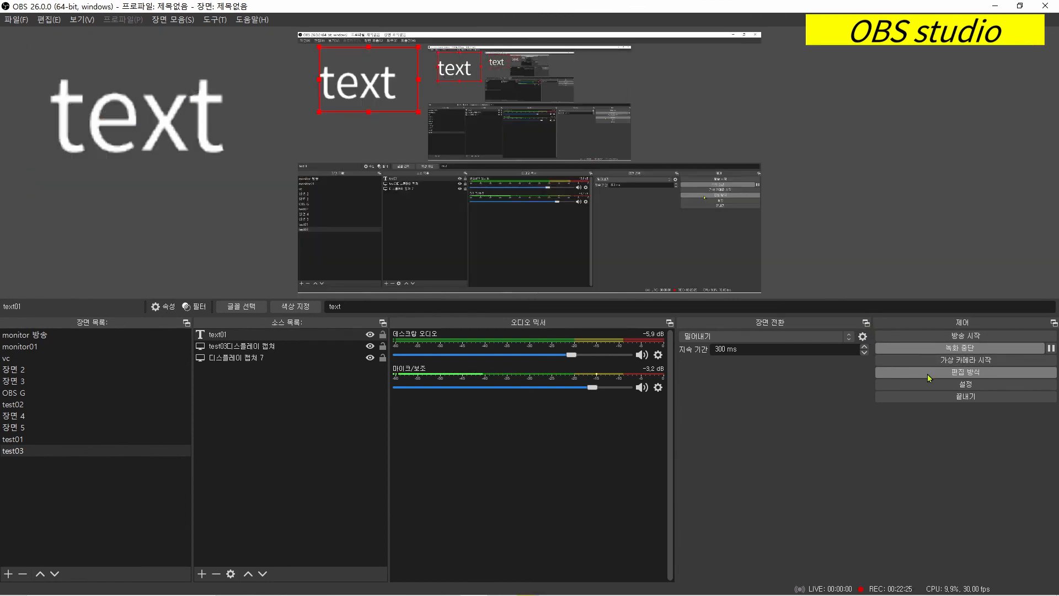